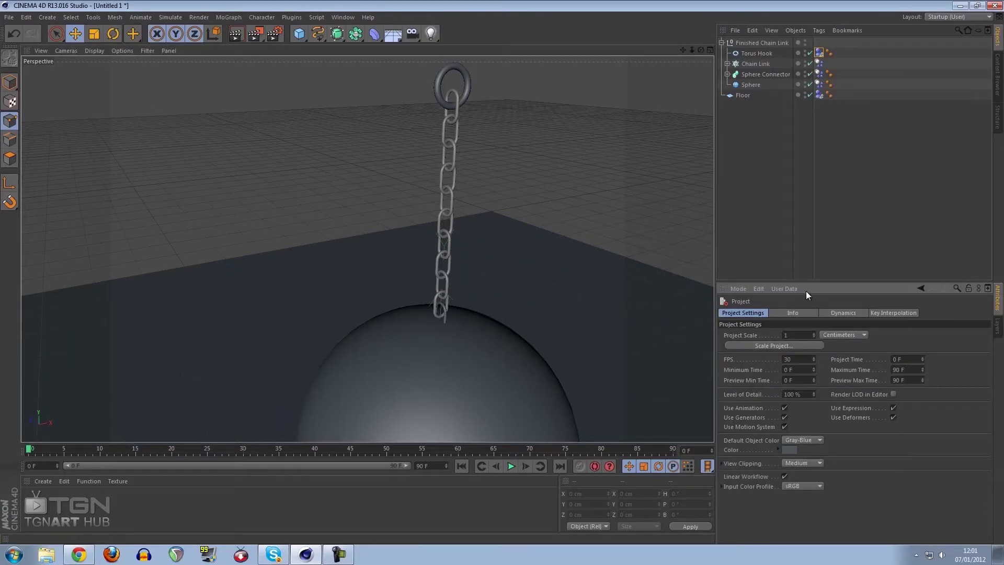
Raise dynamics Steps per Frame from 5 to 20 in Expert settings and replay the chain.
{"action": "left_click", "coordinate": [827, 313]}
{"action": "left_click", "coordinate": [820, 336]}
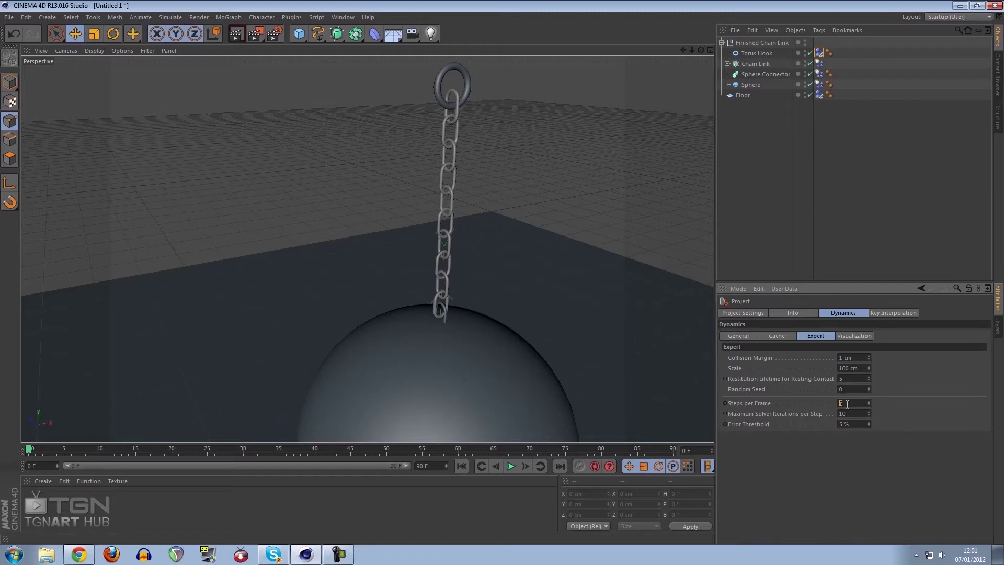
{"action": "left_click", "coordinate": [511, 467]}
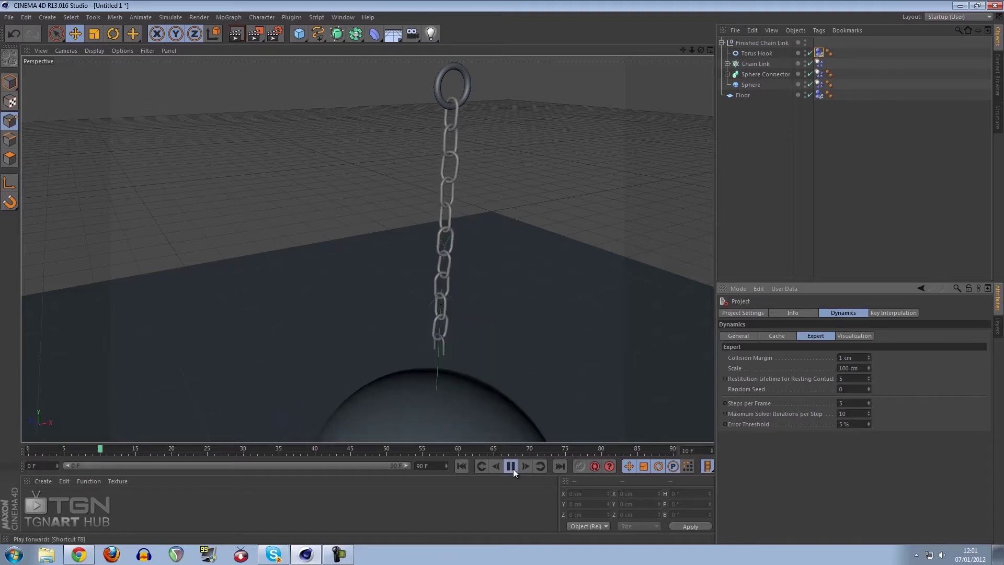
{"action": "left_click", "coordinate": [512, 467]}
{"action": "left_click", "coordinate": [461, 466]}
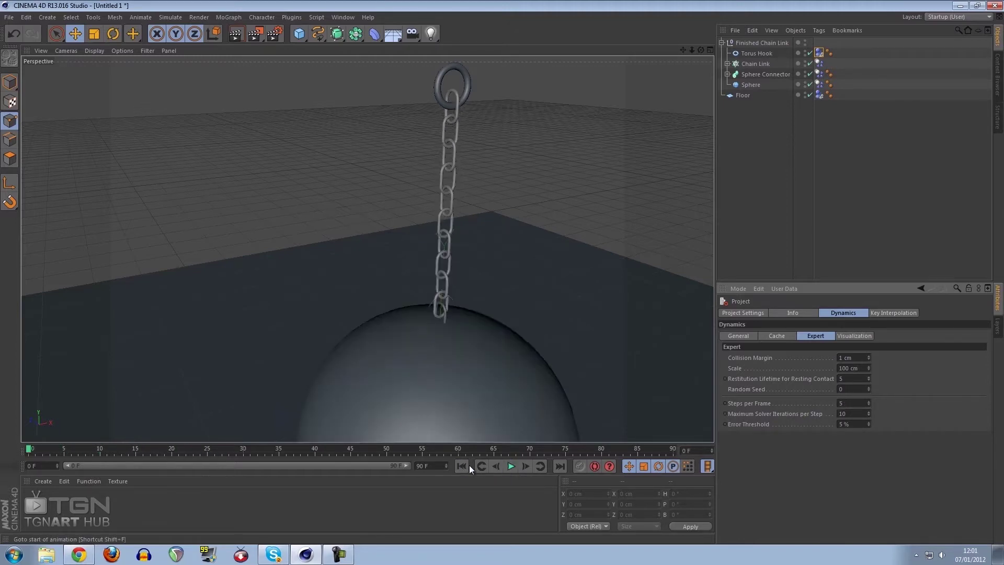
{"action": "double_click", "coordinate": [858, 403]}
{"action": "type", "text": "20"}
{"action": "left_click", "coordinate": [510, 466]}
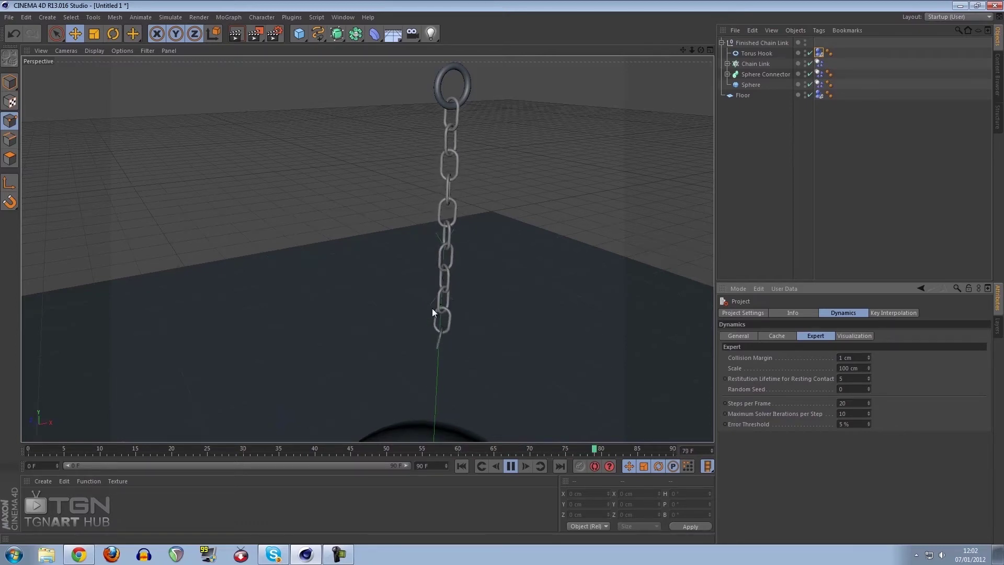
Inspect the Sphere Connector and Sphere objects with the simulation rewound to frame 0.
{"action": "left_click", "coordinate": [443, 341]}
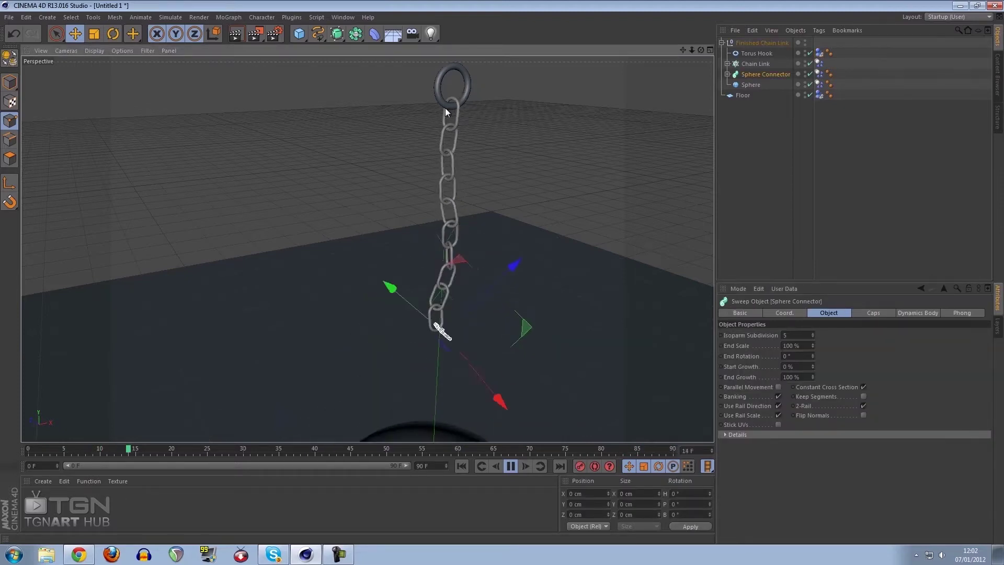
{"action": "left_click", "coordinate": [729, 196]}
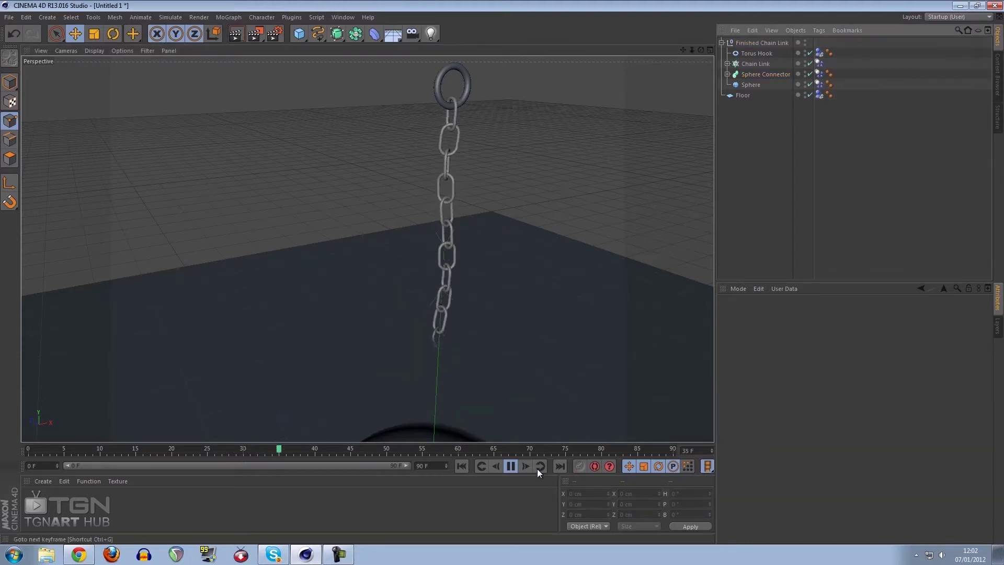
{"action": "scroll", "coordinate": [502, 360], "scroll_direction": "up", "scroll_amount": 2}
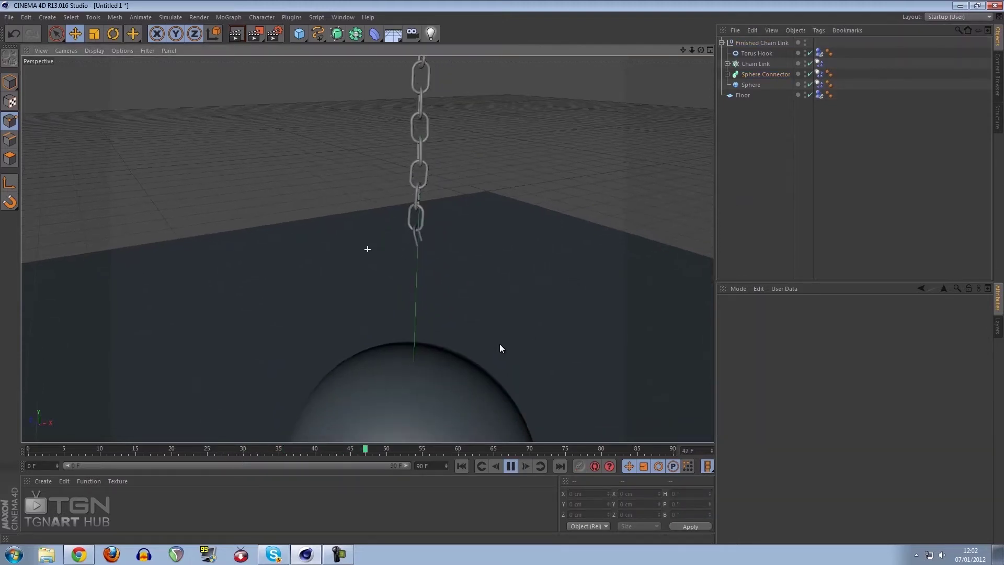
{"action": "left_click", "coordinate": [511, 466]}
{"action": "left_click", "coordinate": [462, 466]}
{"action": "left_click", "coordinate": [392, 257]}
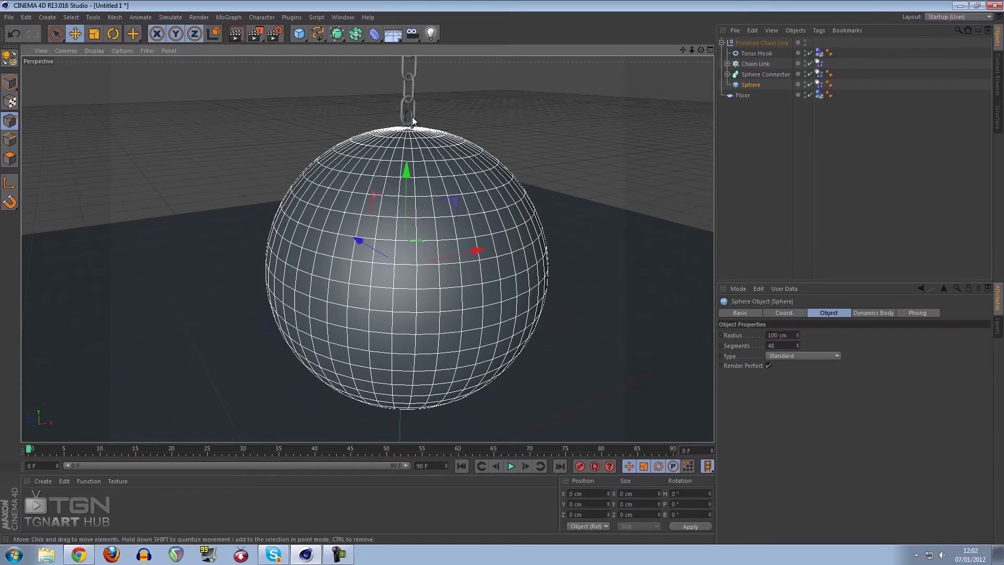
Replay the sphere's fall twice, rewind, deselect, and bring up the Simulate > Dynamics list.
{"action": "left_click", "coordinate": [510, 467]}
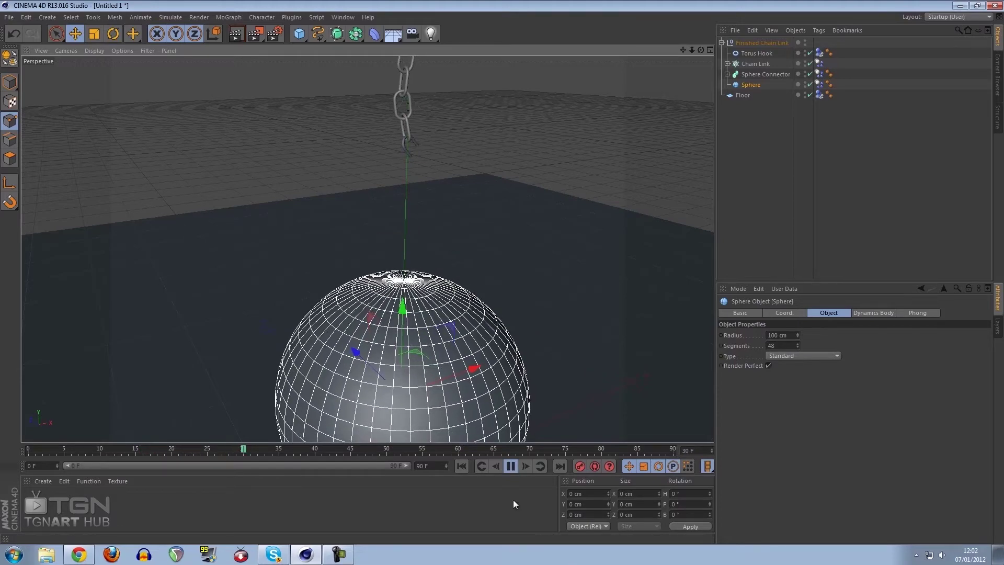
{"action": "left_click", "coordinate": [462, 466]}
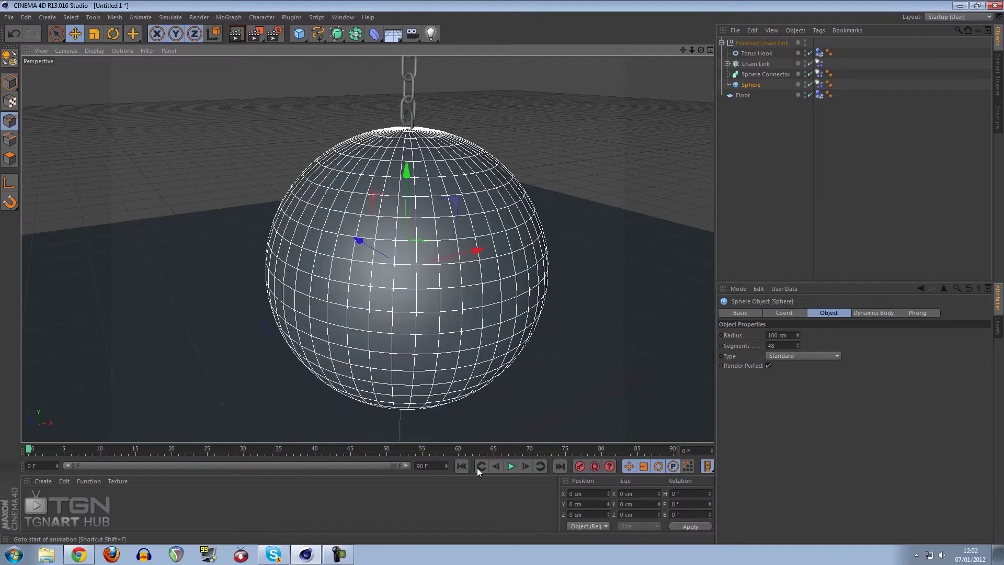
{"action": "left_click", "coordinate": [510, 466]}
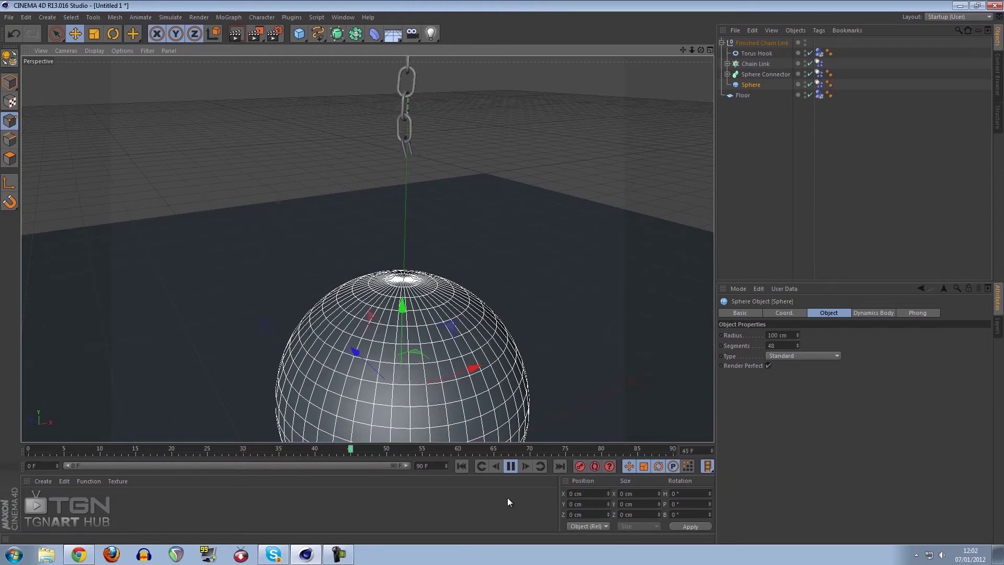
{"action": "left_click", "coordinate": [462, 466]}
{"action": "left_click", "coordinate": [784, 160]}
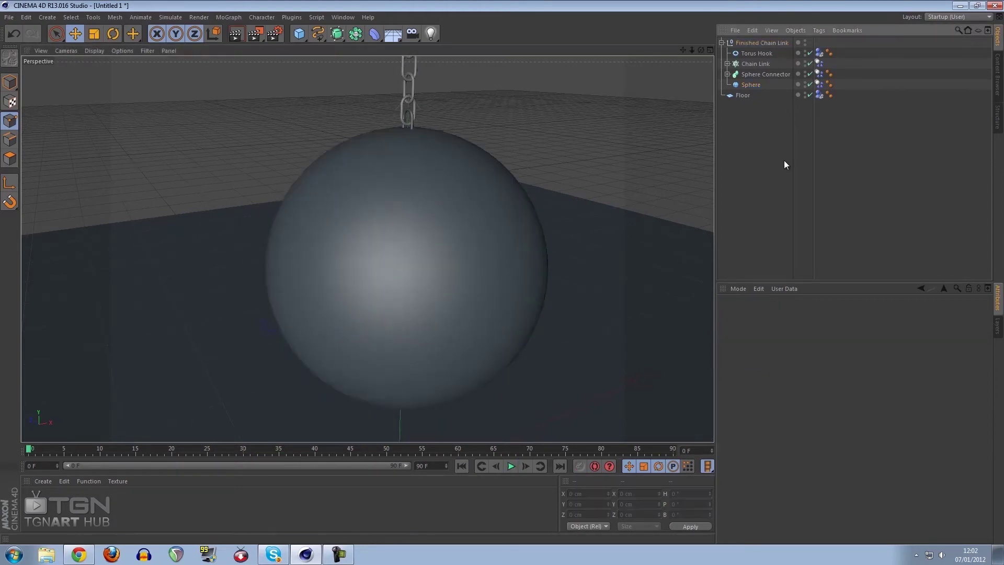
{"action": "left_click", "coordinate": [177, 20]}
{"action": "mouse_move", "coordinate": [176, 42]}
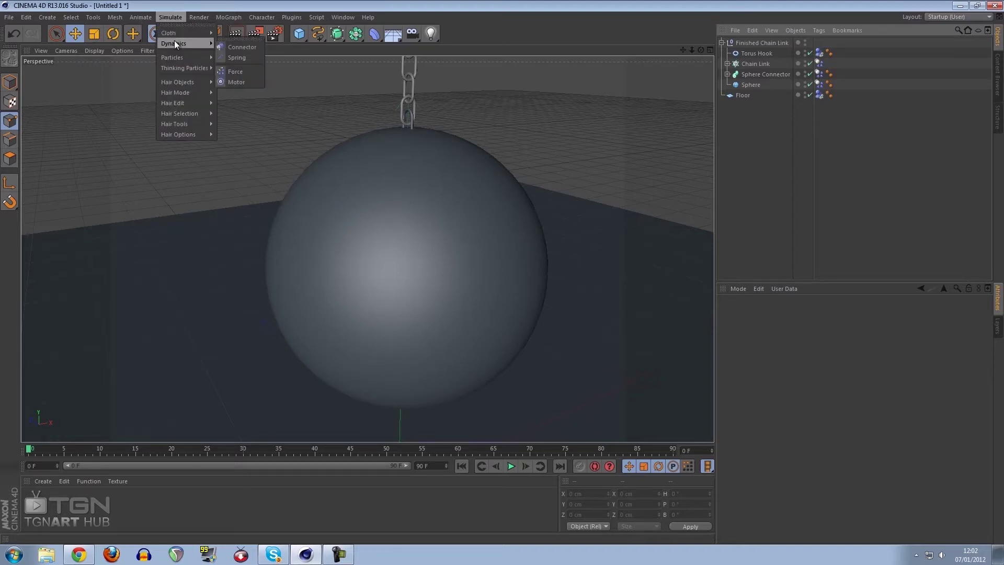
Add a Connector, place it below Chain Link in the hierarchy, and switch its Type from Hinge to Fixed.
{"action": "left_click", "coordinate": [243, 47]}
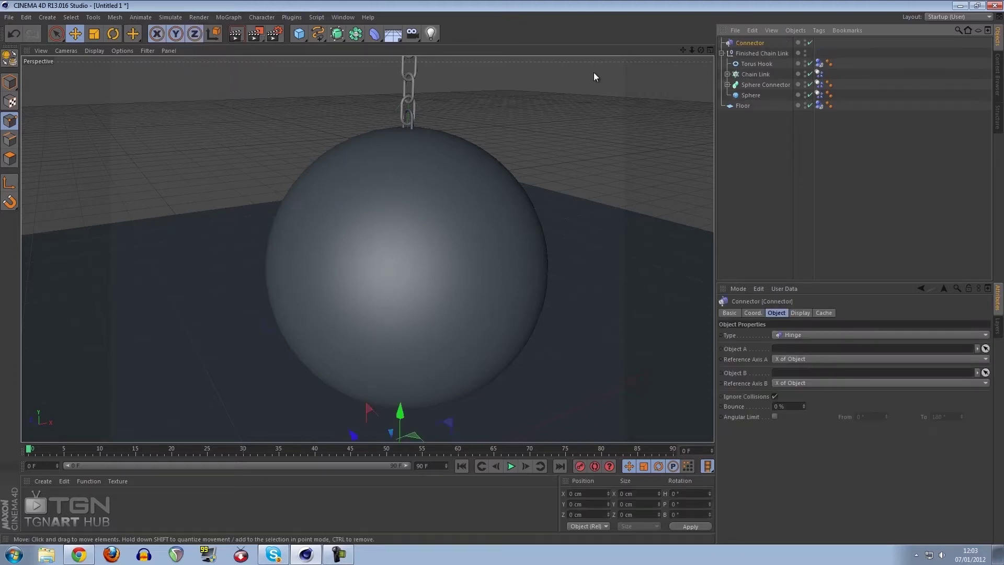
{"action": "left_click_drag", "start_coordinate": [757, 39], "coordinate": [753, 78]}
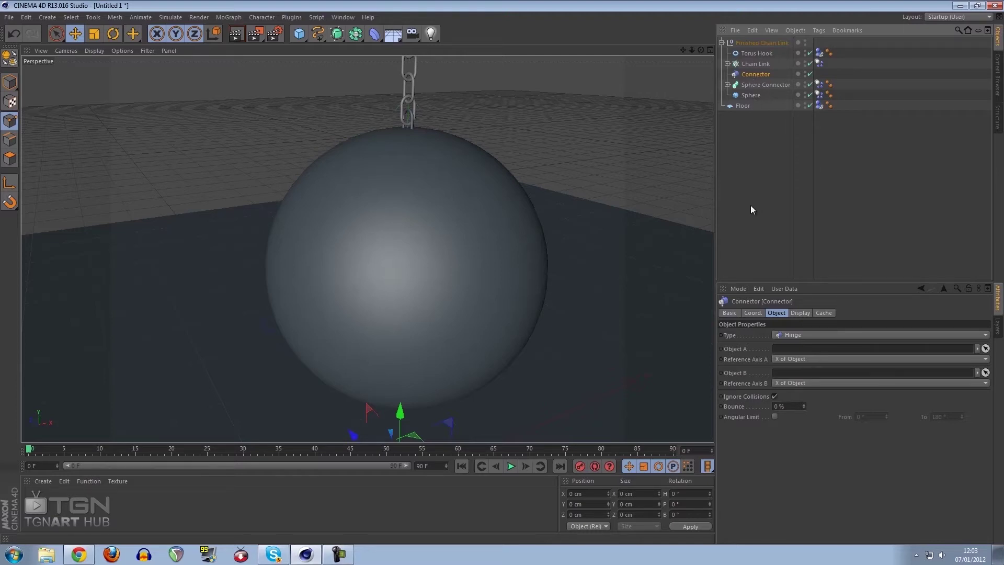
{"action": "left_click", "coordinate": [794, 335]}
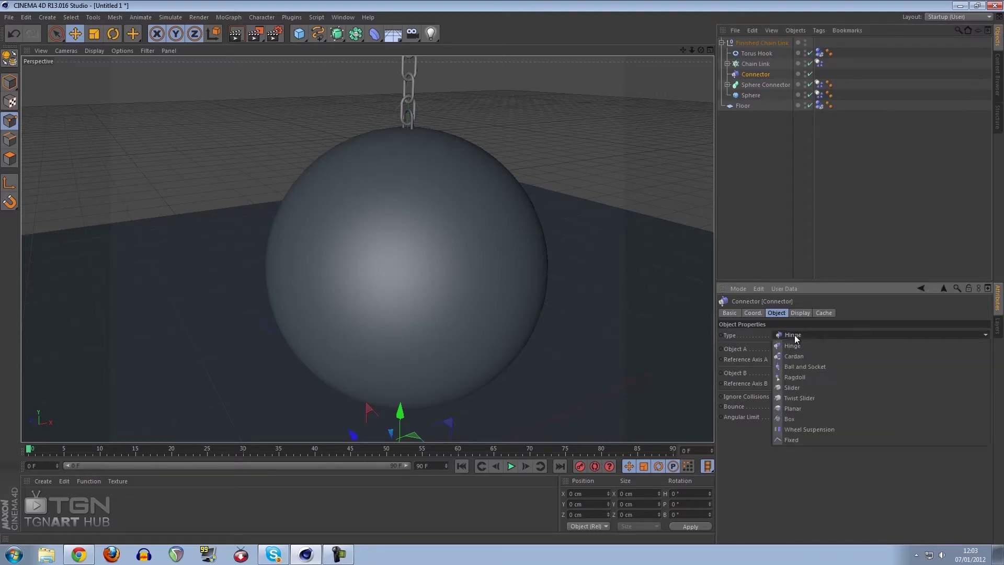
{"action": "left_click", "coordinate": [800, 439]}
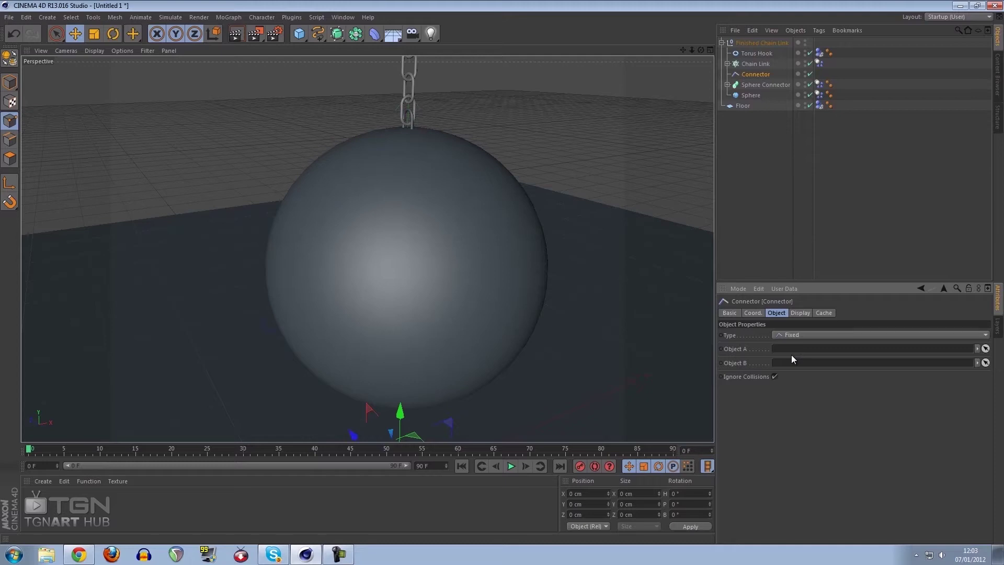
On the Connector, link Sphere Connector into Object A and Sphere into Object B.
{"action": "left_click", "coordinate": [749, 85]}
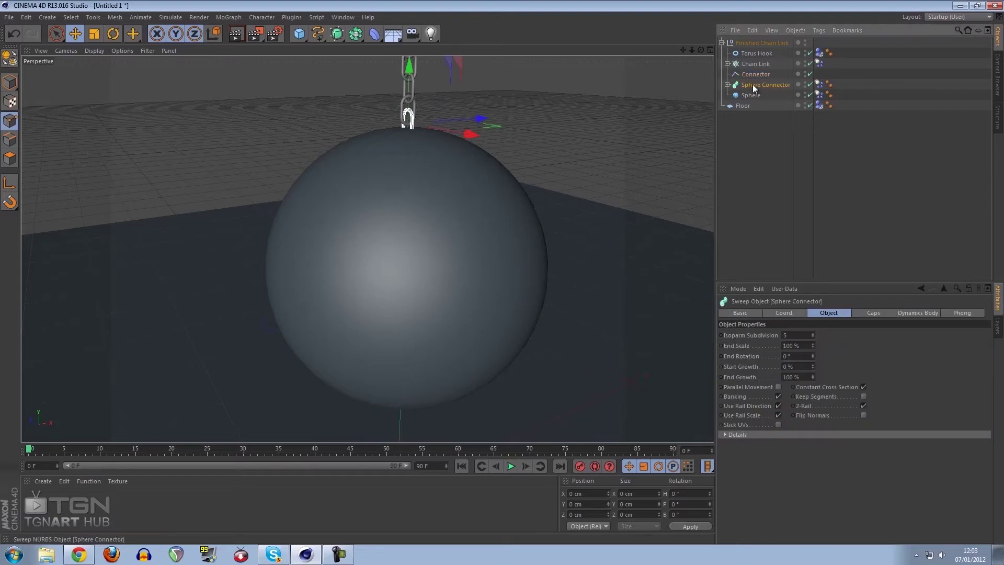
{"action": "left_click", "coordinate": [752, 95]}
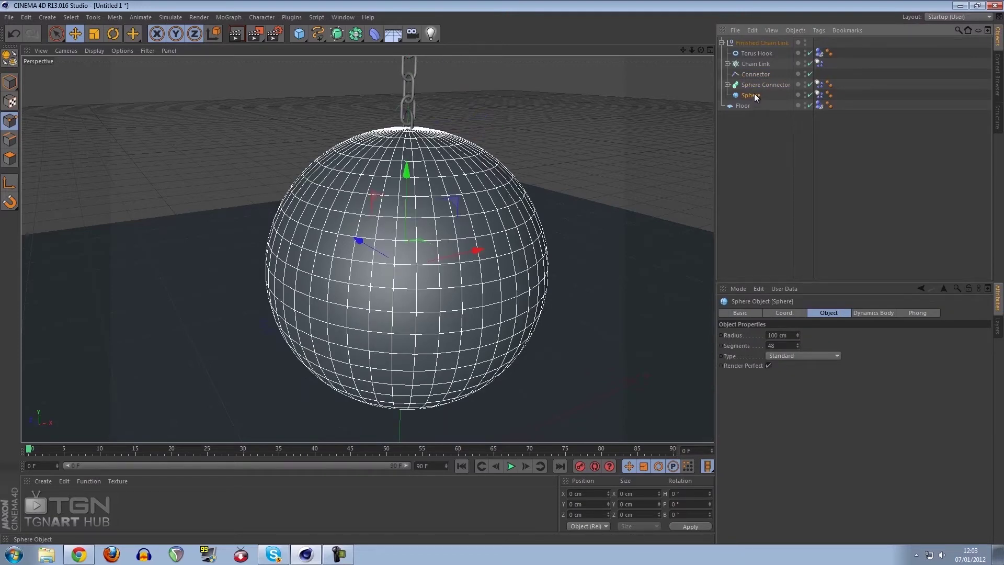
{"action": "left_click", "coordinate": [761, 74]}
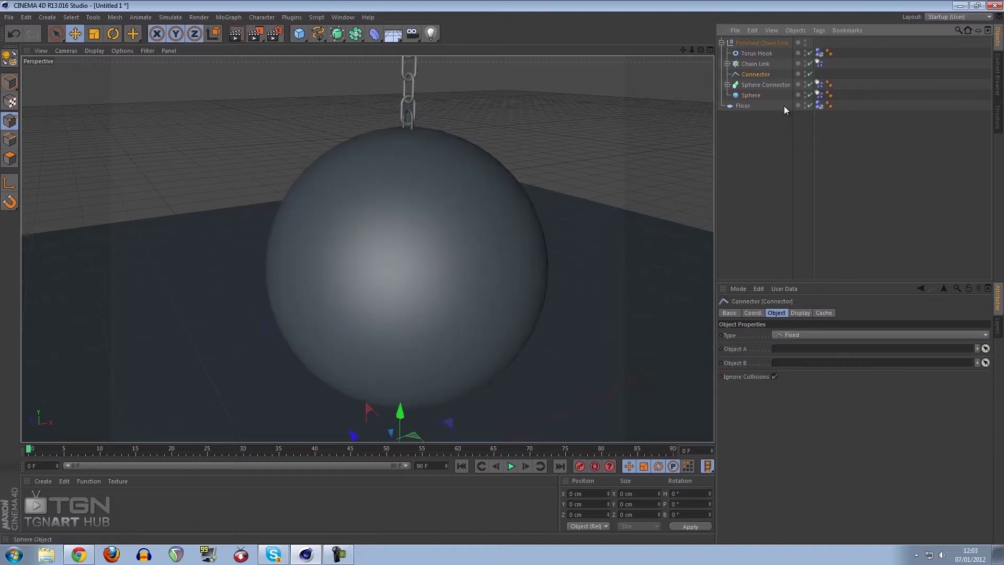
{"action": "left_click_drag", "start_coordinate": [750, 86], "coordinate": [784, 351]}
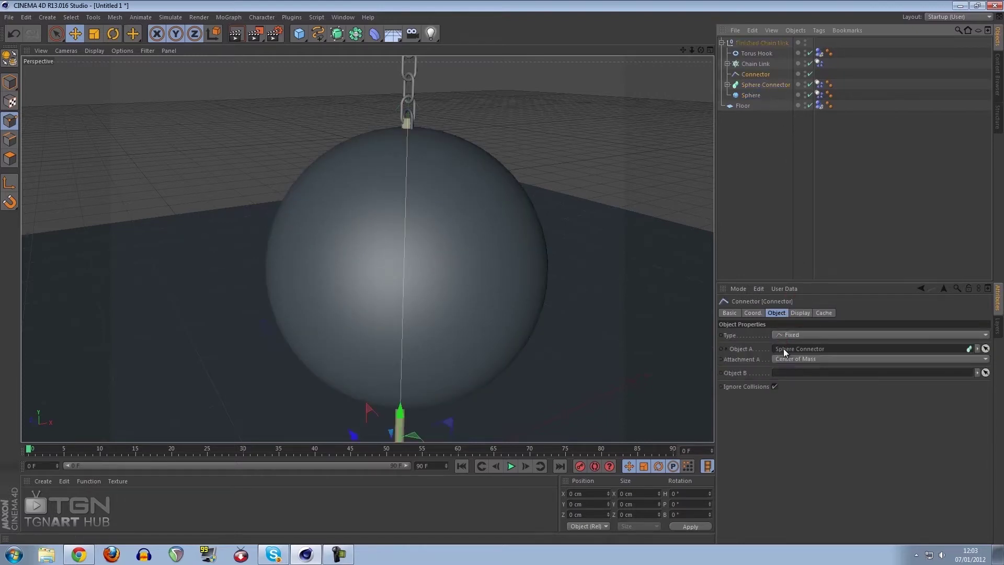
{"action": "left_click_drag", "start_coordinate": [751, 96], "coordinate": [784, 374]}
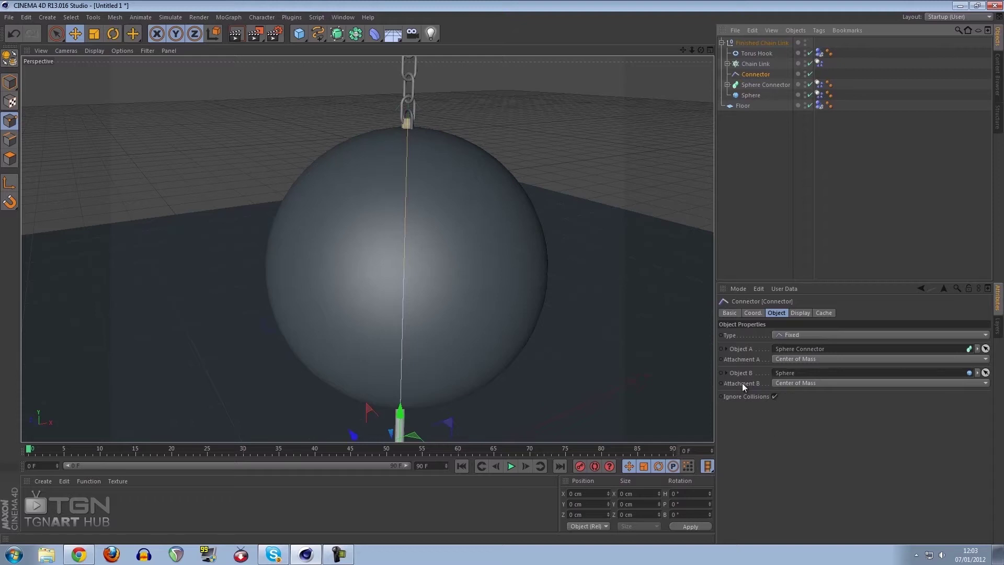
{"action": "left_click", "coordinate": [742, 159]}
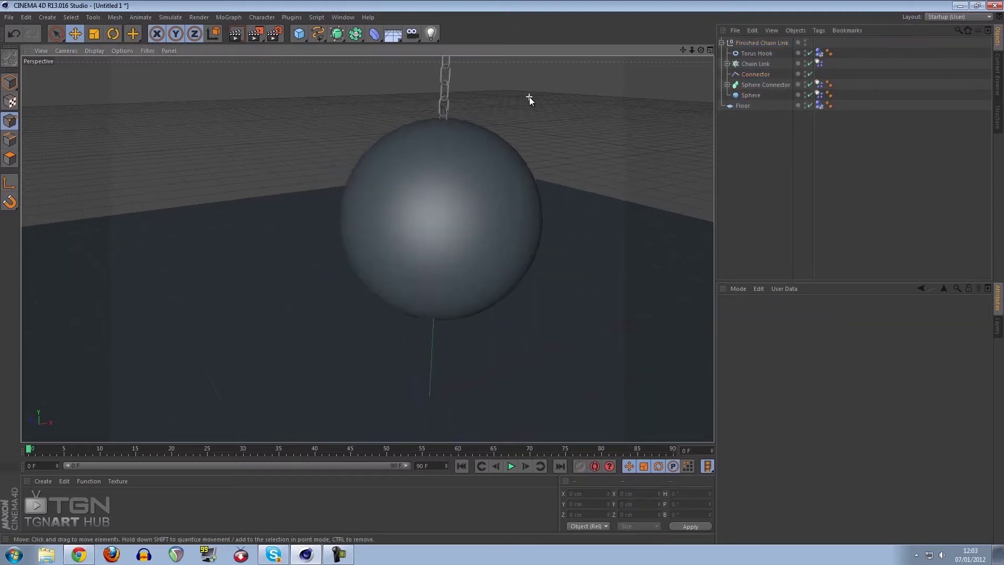
{"action": "left_click", "coordinate": [510, 466]}
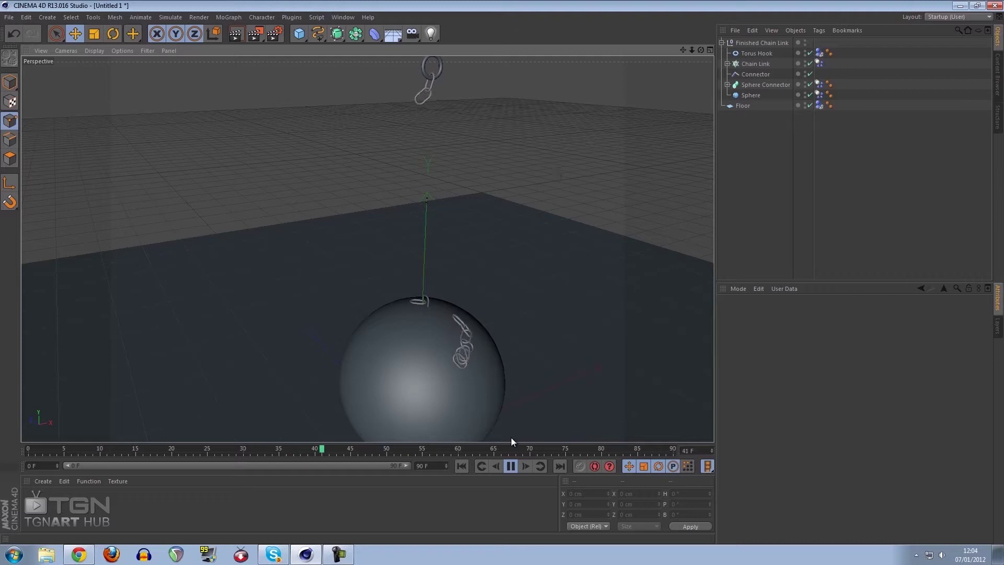
{"action": "left_click", "coordinate": [513, 465]}
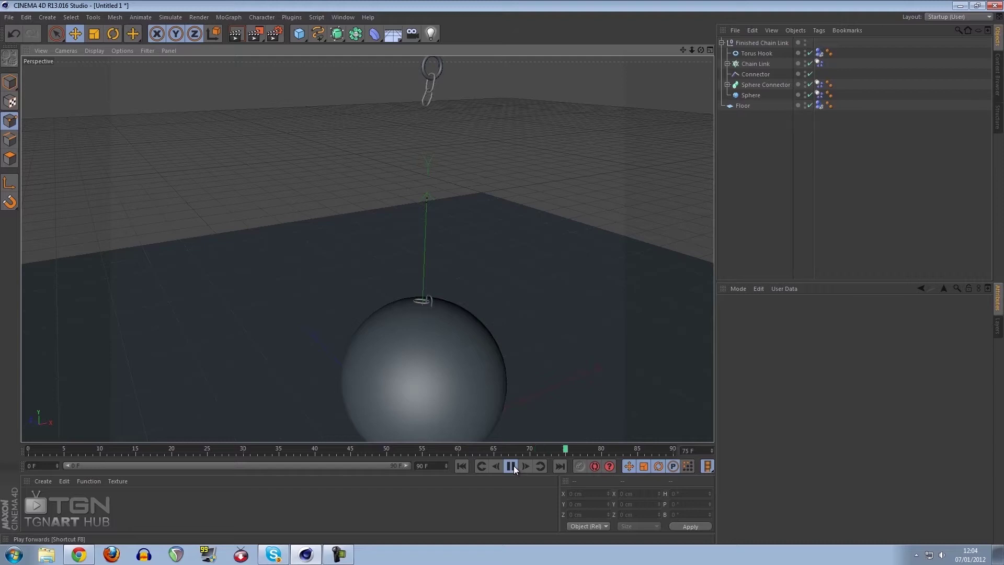
{"action": "left_click", "coordinate": [462, 465]}
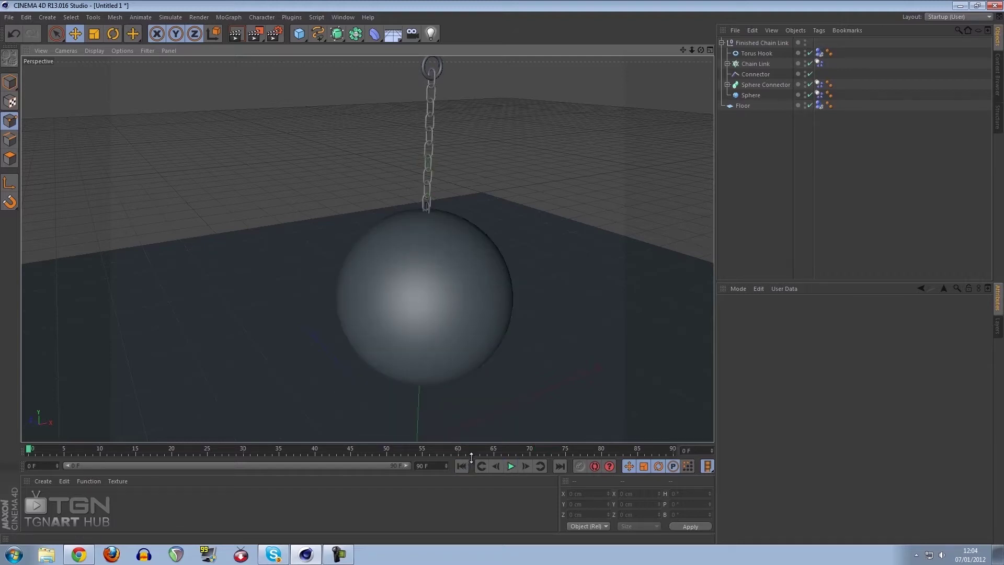
Open Project Settings with Ctrl+D and view Dynamics General: gravity 1000 cm, density 1.
{"action": "key", "text": "ctrl+d"}
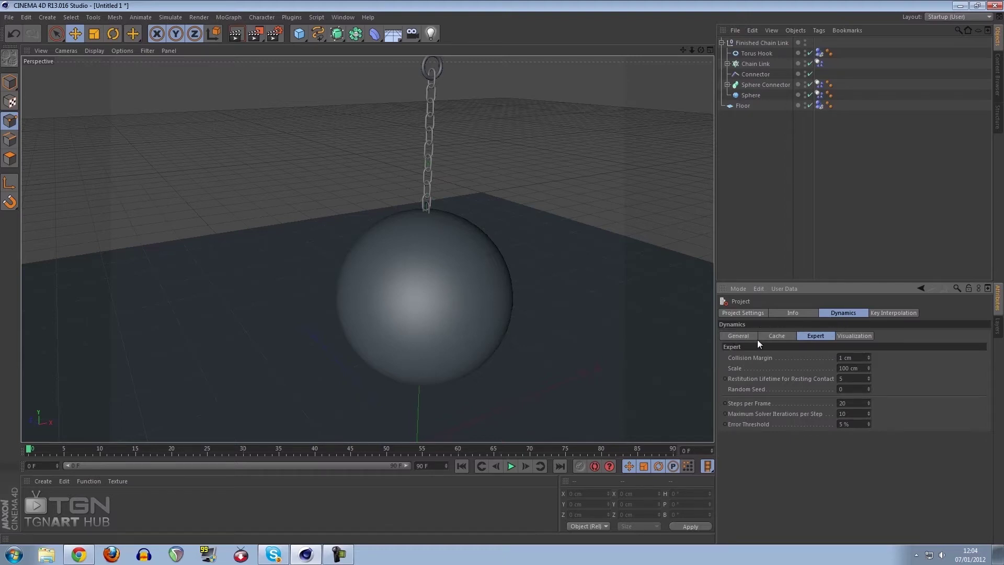
{"action": "left_click", "coordinate": [740, 336]}
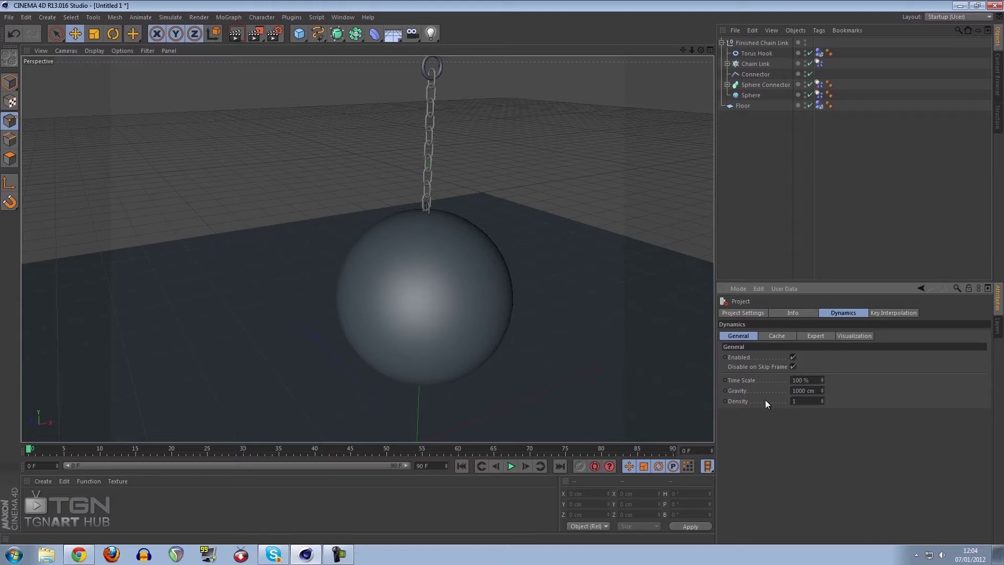
{"action": "left_click", "coordinate": [804, 401]}
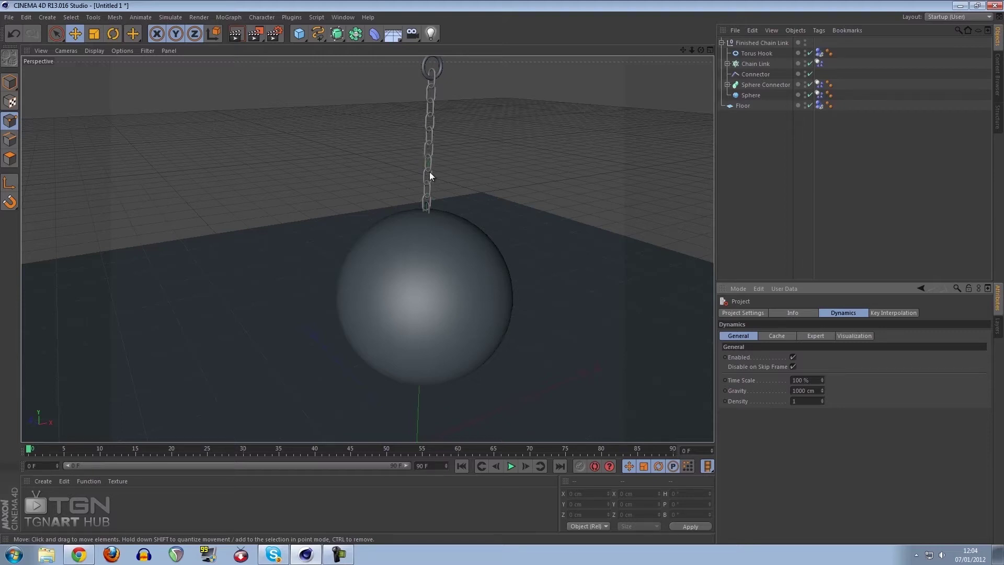
Select the Sphere object, undoing an accidental move of it.
{"action": "left_click", "coordinate": [462, 281]}
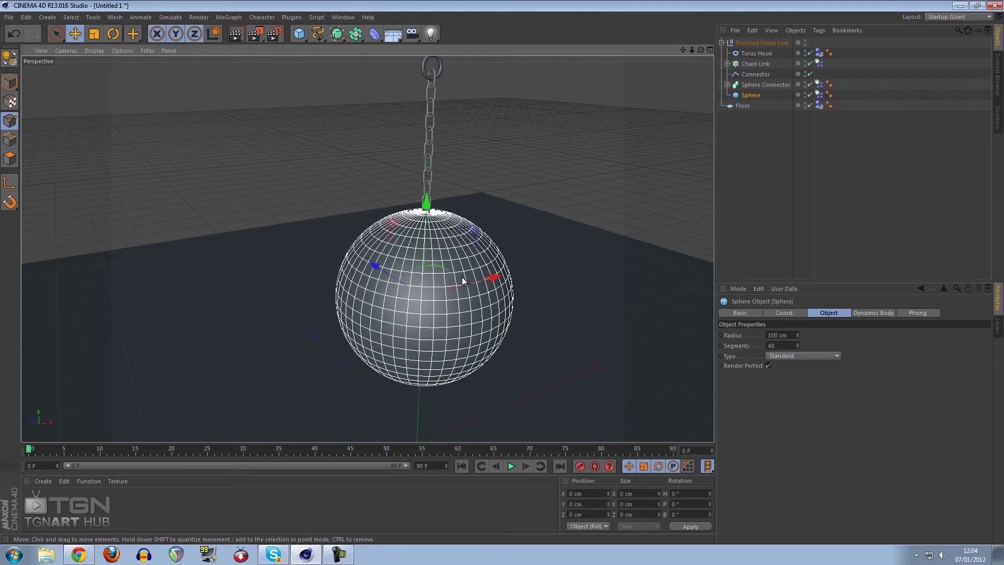
{"action": "left_click_drag", "start_coordinate": [423, 350], "coordinate": [504, 332]}
{"action": "key", "text": "ctrl+z"}
{"action": "left_click", "coordinate": [720, 145]}
{"action": "left_click", "coordinate": [748, 83]}
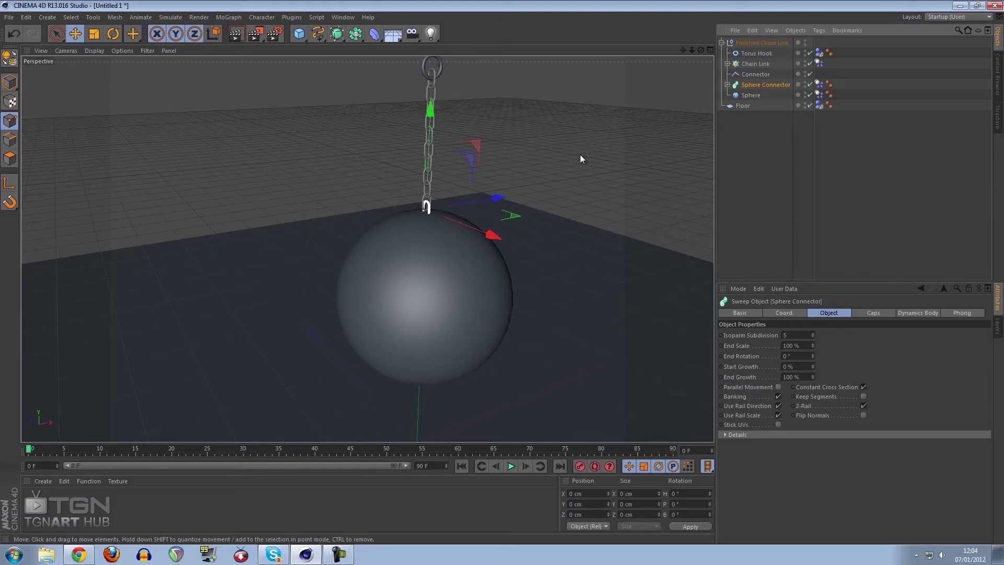
{"action": "left_click", "coordinate": [745, 203]}
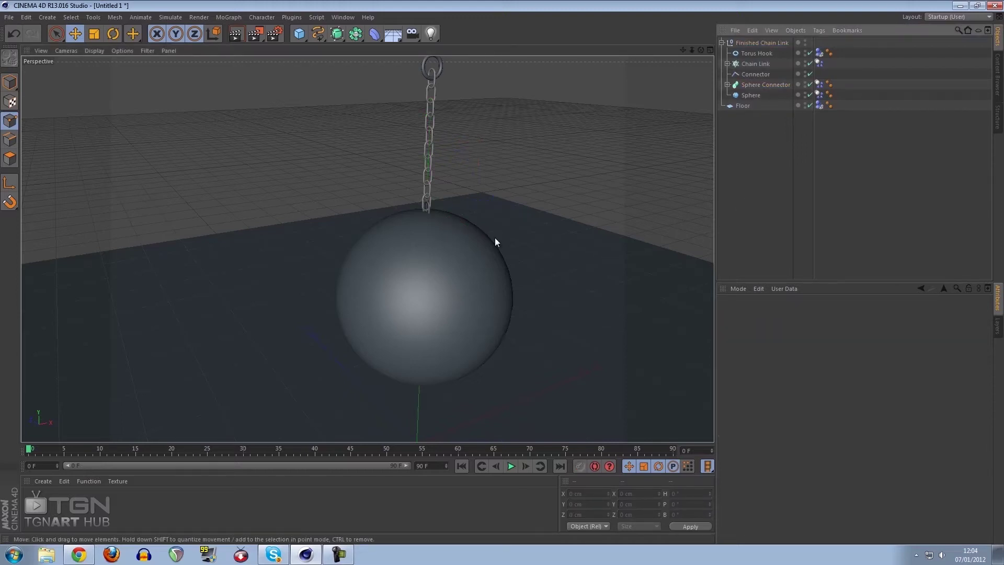
{"action": "left_click", "coordinate": [750, 95]}
Scale the Sphere down to about 53% of its size.
{"action": "left_click", "coordinate": [95, 34]}
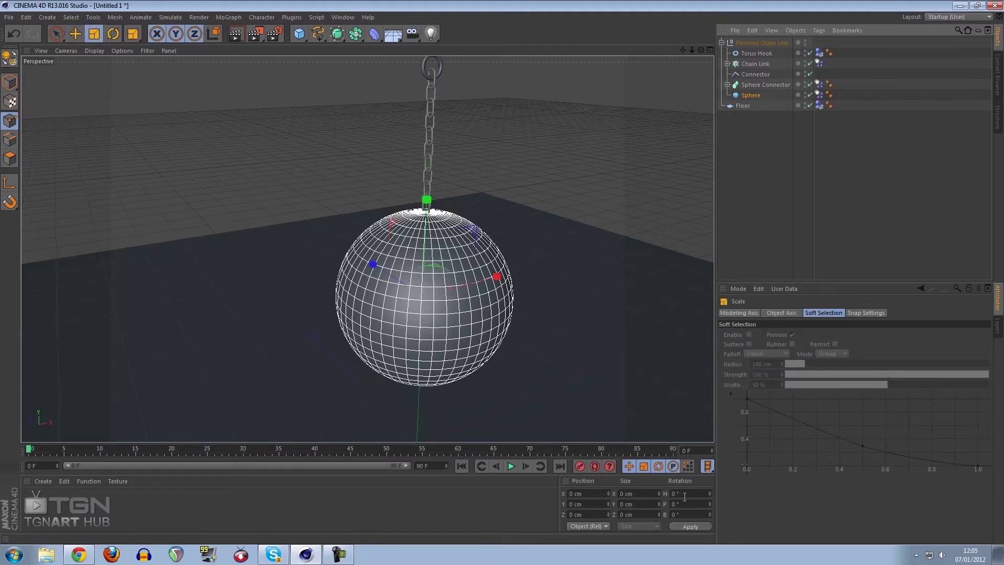
{"action": "left_click_drag", "start_coordinate": [570, 221], "coordinate": [560, 262], "text": "alt"}
{"action": "left_click_drag", "start_coordinate": [465, 281], "coordinate": [478, 76]}
{"action": "key", "text": "e"}
Play the simulation to test the smaller ball, rewind to frame 0, and deselect.
{"action": "left_click", "coordinate": [511, 466]}
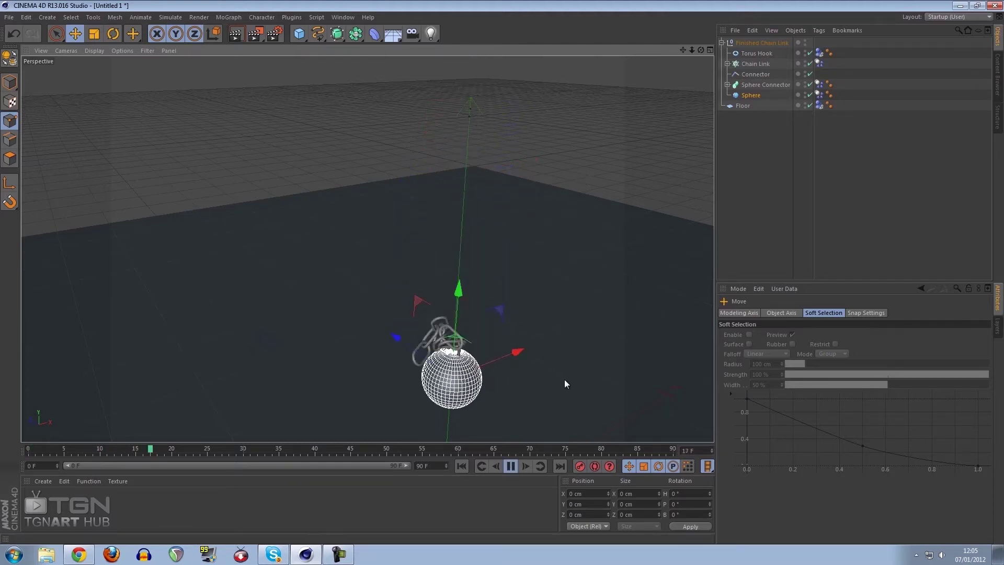
{"action": "key", "text": "F8"}
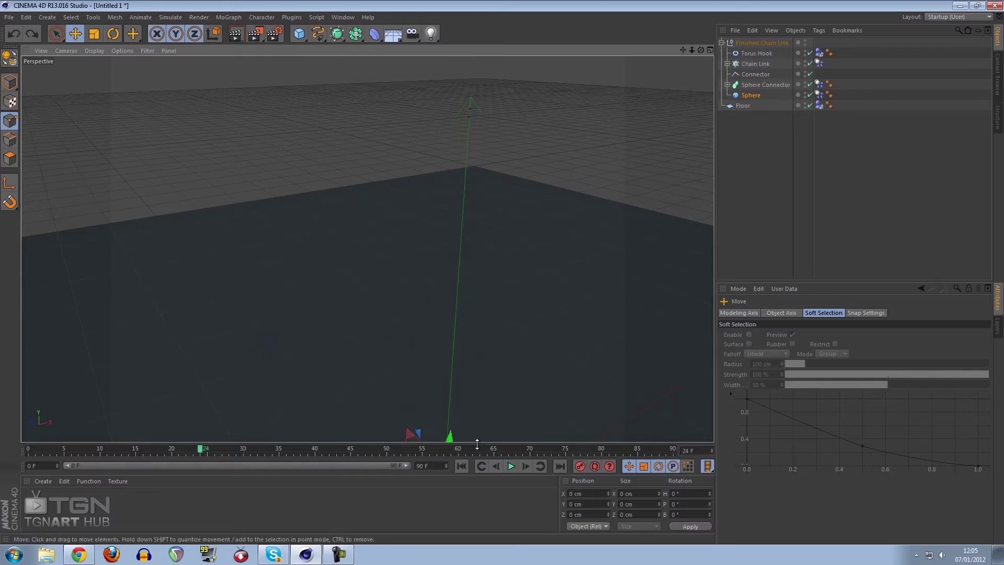
{"action": "left_click", "coordinate": [461, 466]}
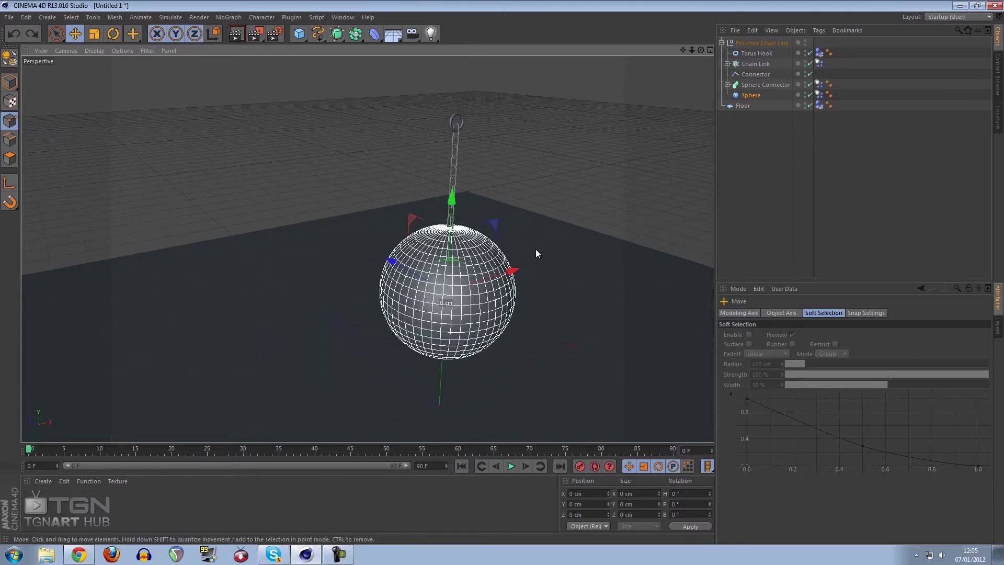
{"action": "left_click", "coordinate": [733, 186]}
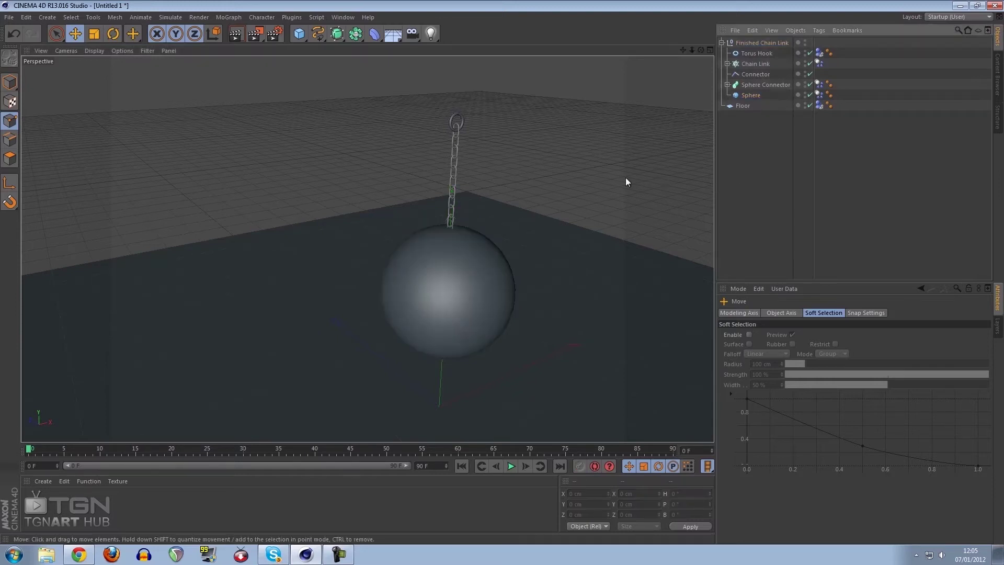
{"action": "left_click_drag", "start_coordinate": [625, 177], "coordinate": [456, 196], "text": "alt"}
Select the Torus Hook, Chain Link and Sphere Connector body tags and set mass to Custom Density.
{"action": "scroll", "coordinate": [331, 170], "scroll_direction": "up", "scroll_amount": 5}
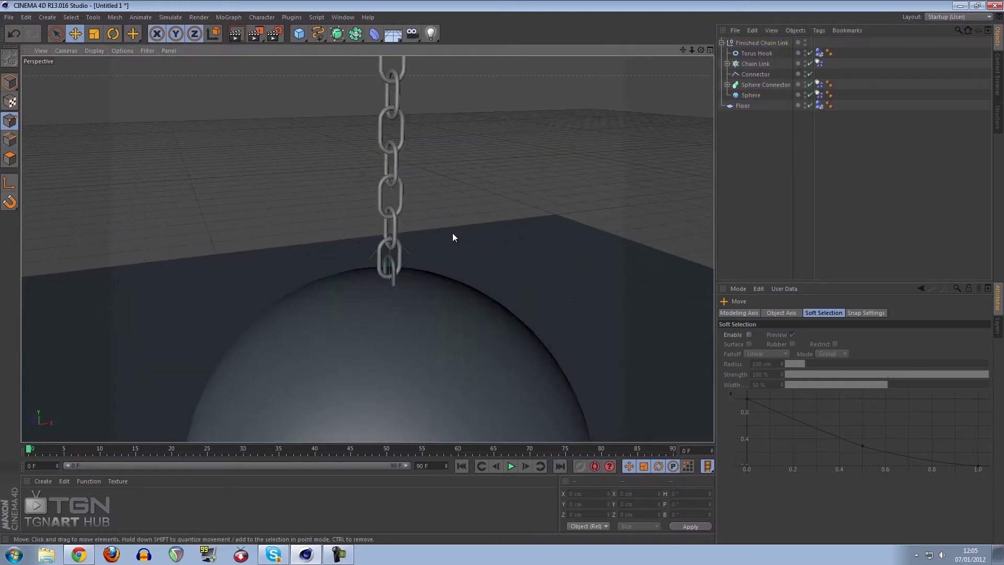
{"action": "scroll", "coordinate": [476, 211], "scroll_direction": "up", "scroll_amount": 3}
{"action": "scroll", "coordinate": [450, 240], "scroll_direction": "down", "scroll_amount": 3}
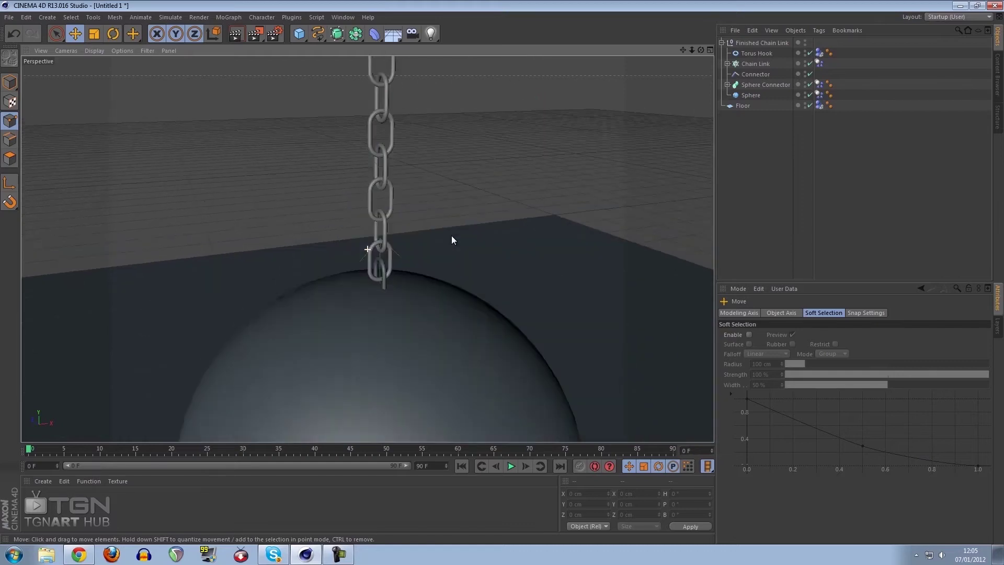
{"action": "scroll", "coordinate": [453, 238], "scroll_direction": "down", "scroll_amount": 5}
{"action": "scroll", "coordinate": [523, 209], "scroll_direction": "up", "scroll_amount": 1}
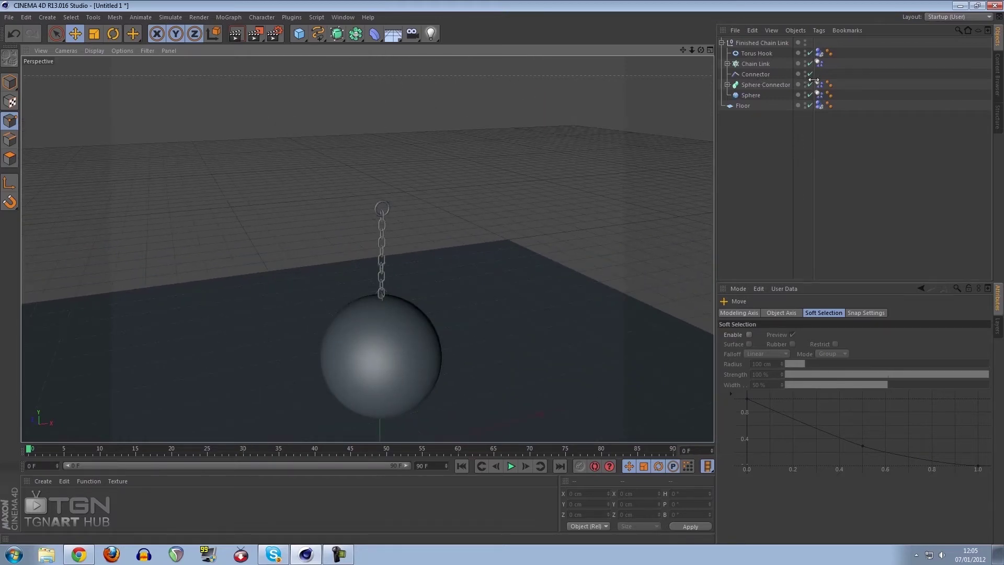
{"action": "left_click", "coordinate": [820, 53]}
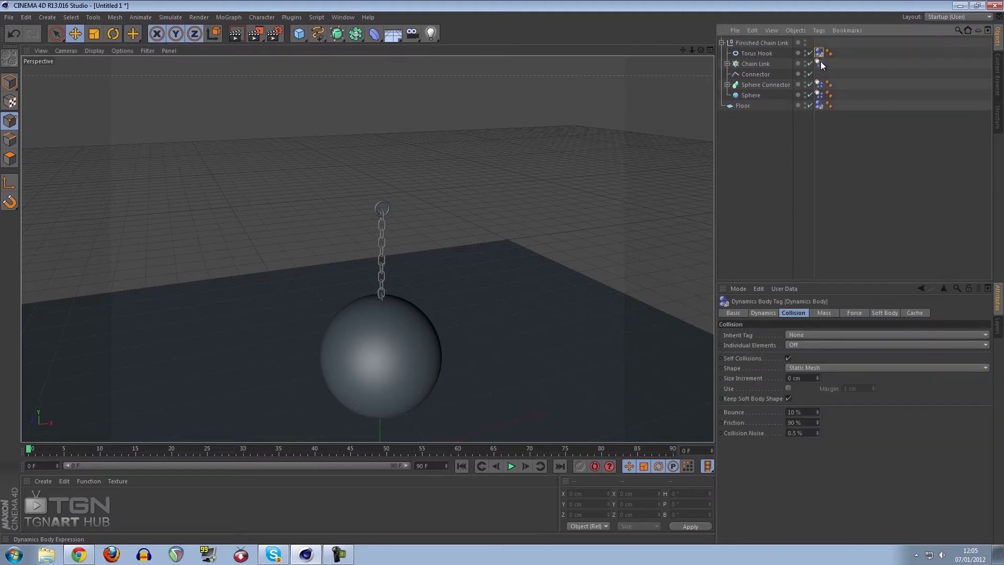
{"action": "left_click", "coordinate": [819, 63], "text": "shift"}
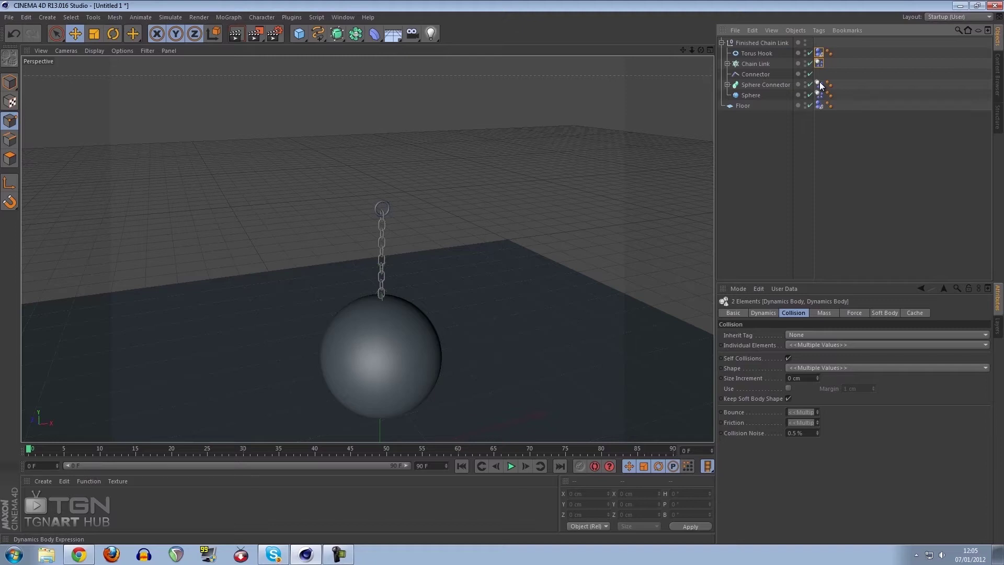
{"action": "left_click", "coordinate": [820, 85], "text": "shift"}
{"action": "left_click", "coordinate": [823, 312]}
{"action": "left_click", "coordinate": [803, 336]}
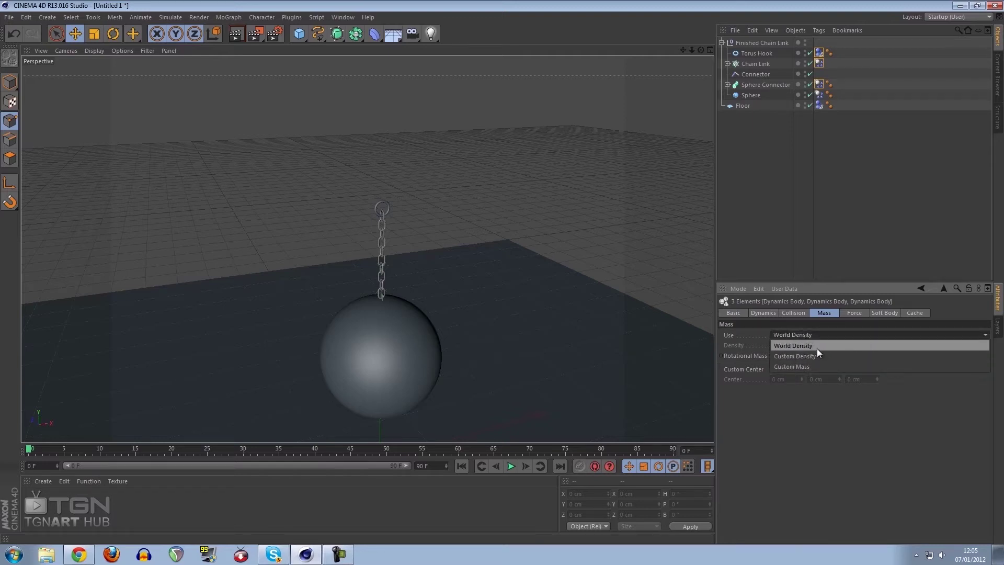
{"action": "left_click", "coordinate": [818, 356]}
Clear the density value, test the simulation in playback, and rewind to frame 0.
{"action": "left_click", "coordinate": [789, 345]}
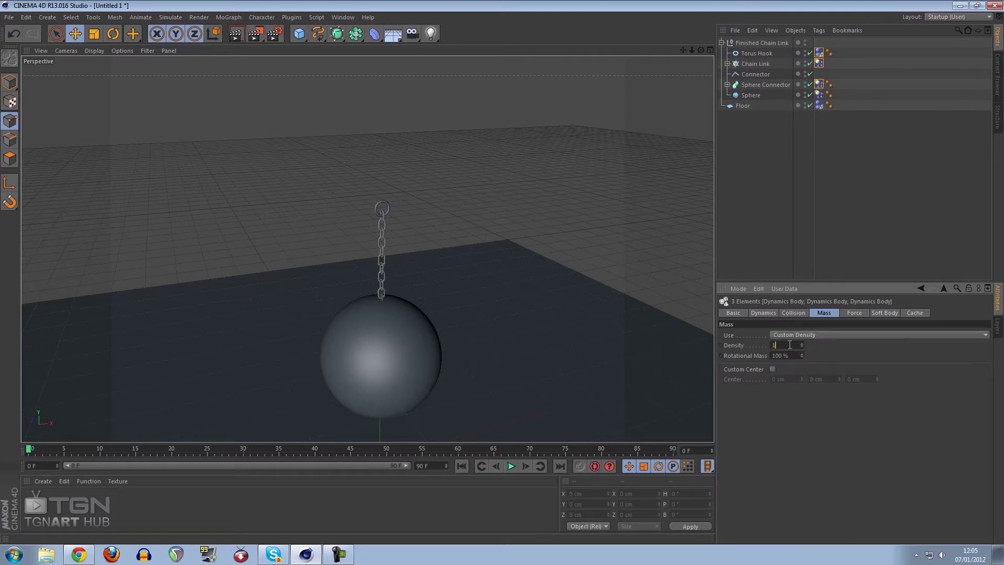
{"action": "key", "text": "BackSpace"}
{"action": "left_click", "coordinate": [511, 466]}
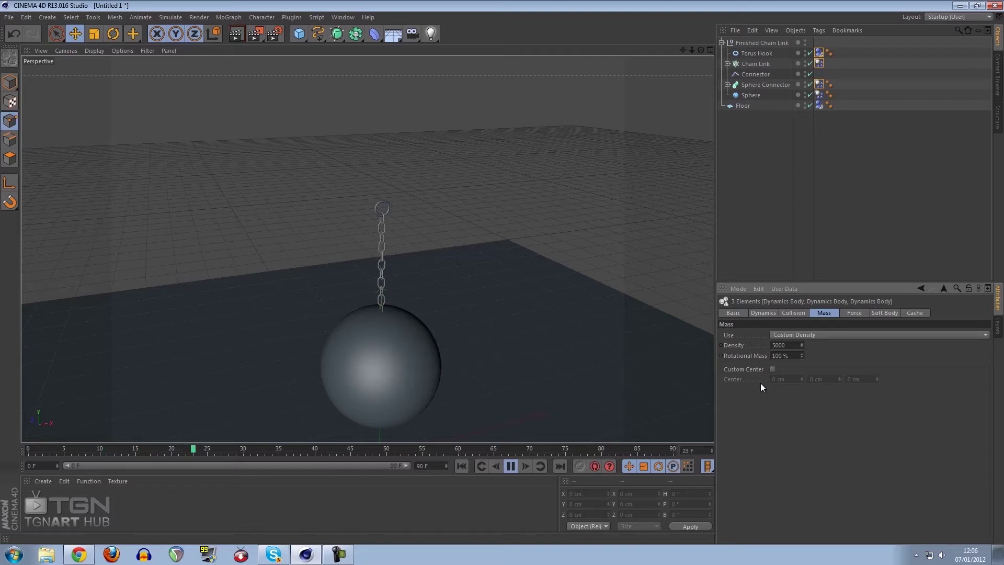
{"action": "left_click", "coordinate": [511, 466]}
{"action": "left_click", "coordinate": [461, 466]}
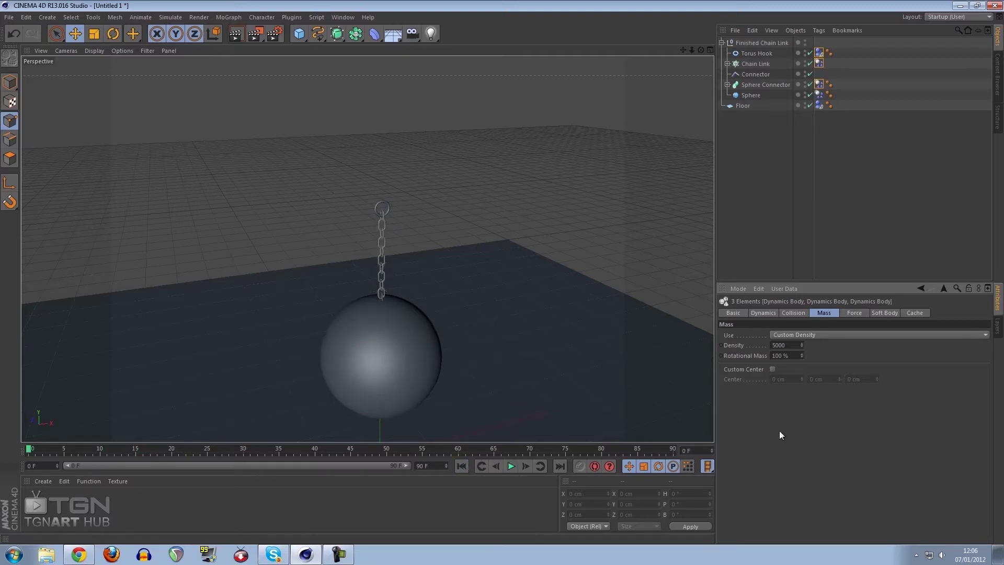
Try a density of 100 in playback, then change the density to 5000.
{"action": "double_click", "coordinate": [789, 345]}
{"action": "type", "text": "100"}
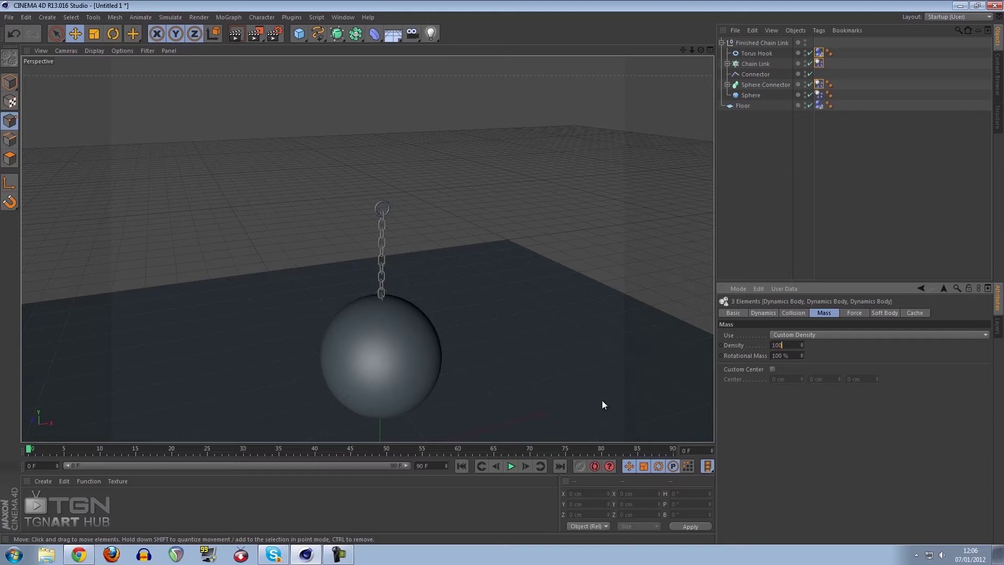
{"action": "key", "text": "Return"}
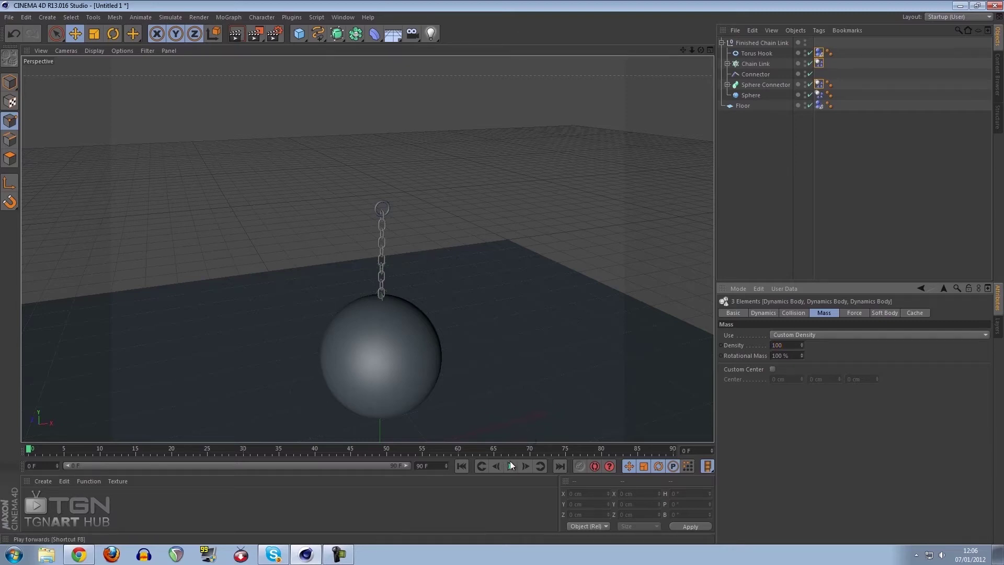
{"action": "left_click", "coordinate": [513, 467]}
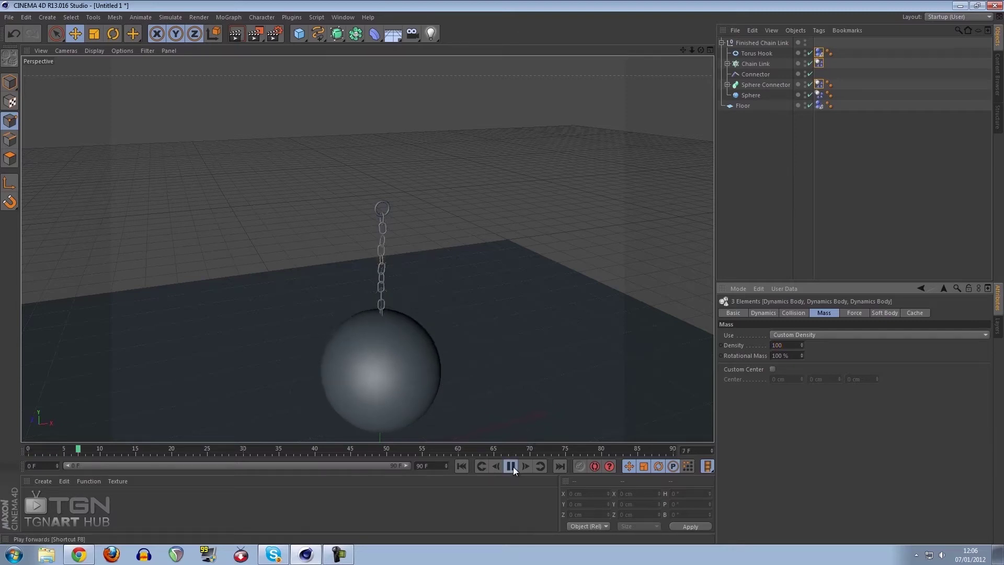
{"action": "left_click", "coordinate": [512, 466]}
{"action": "left_click", "coordinate": [460, 466]}
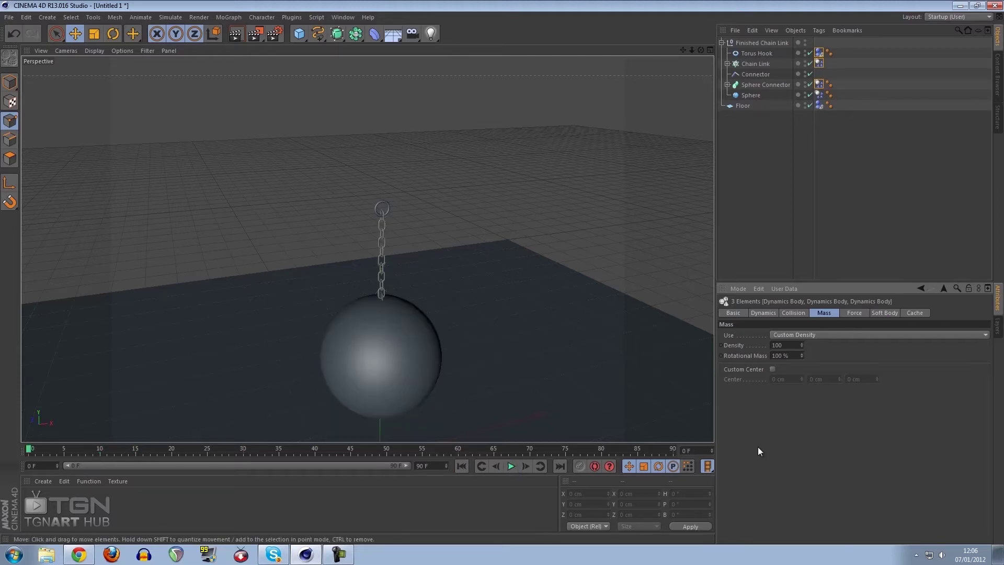
{"action": "left_click", "coordinate": [794, 345]}
{"action": "type", "text": "5000"}
Replay the 5000-density simulation, collapse Finished Chain Link, and play again from a new angle.
{"action": "left_click", "coordinate": [510, 466]}
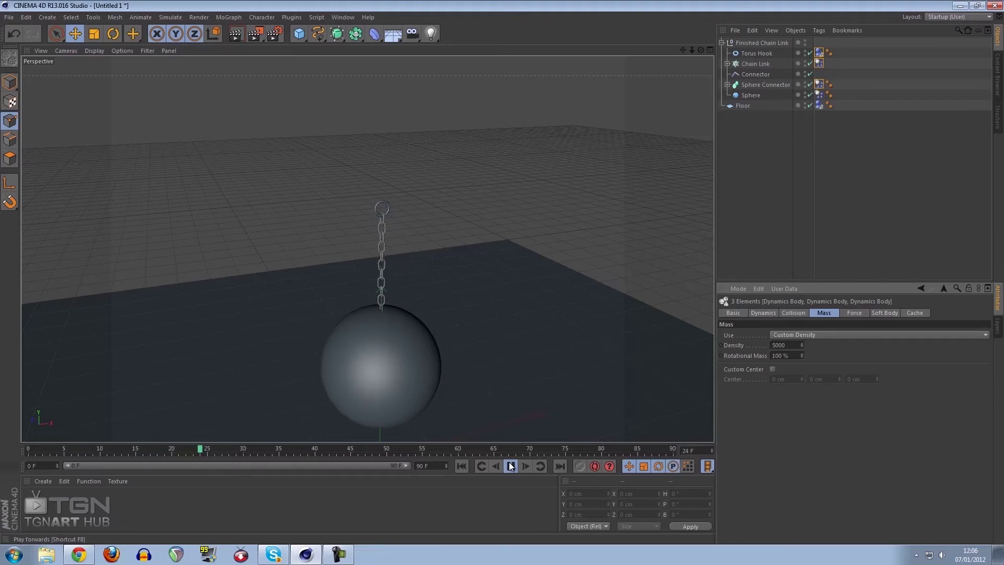
{"action": "left_click", "coordinate": [511, 466]}
{"action": "left_click", "coordinate": [461, 466]}
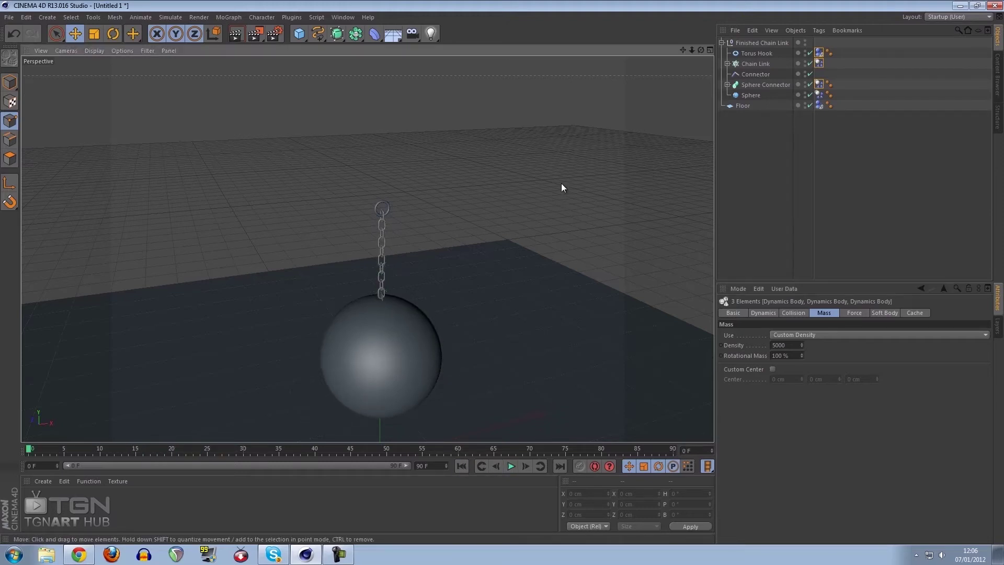
{"action": "left_click", "coordinate": [745, 140]}
{"action": "left_click", "coordinate": [722, 43]}
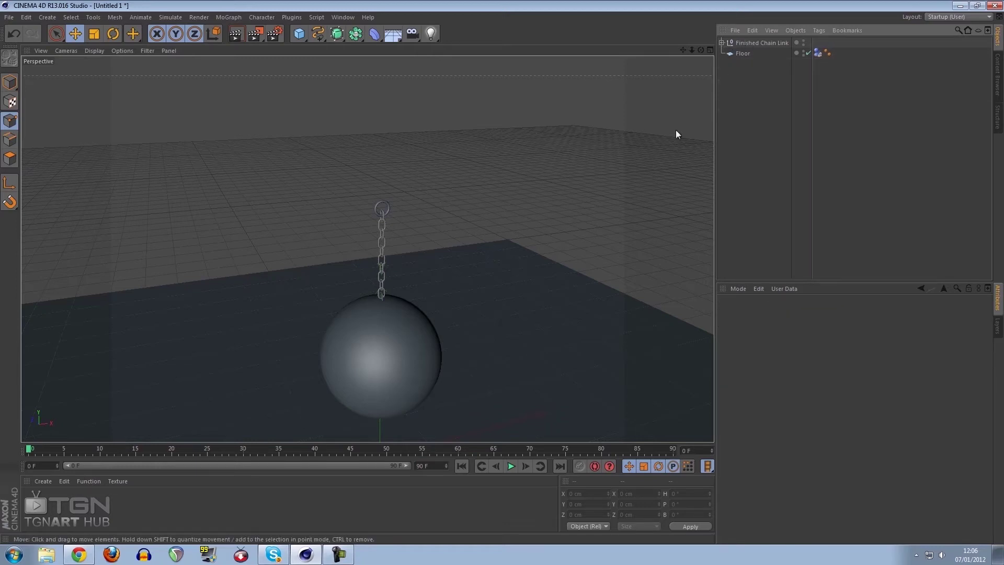
{"action": "left_click_drag", "start_coordinate": [601, 168], "coordinate": [522, 226], "text": "alt"}
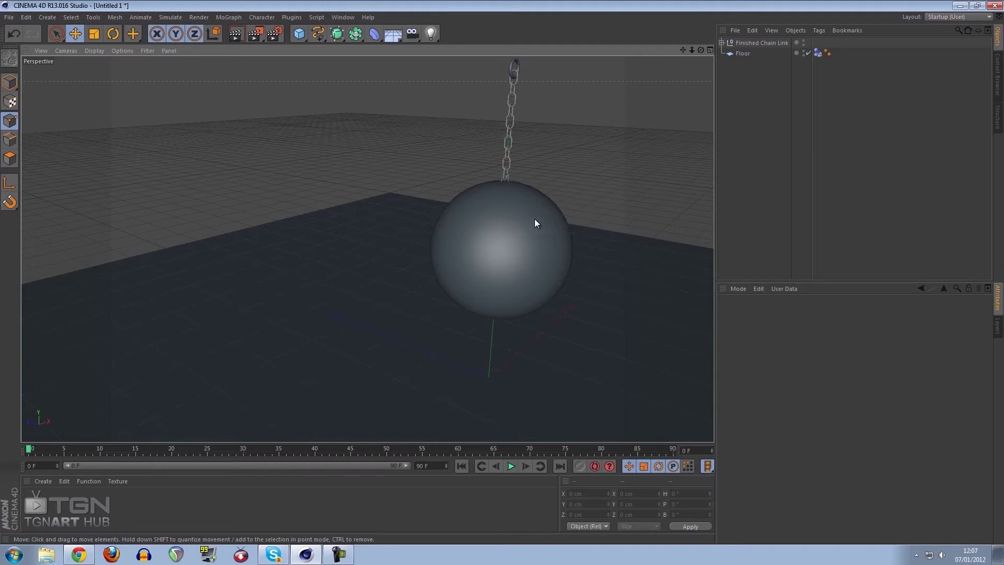
{"action": "left_click", "coordinate": [512, 466]}
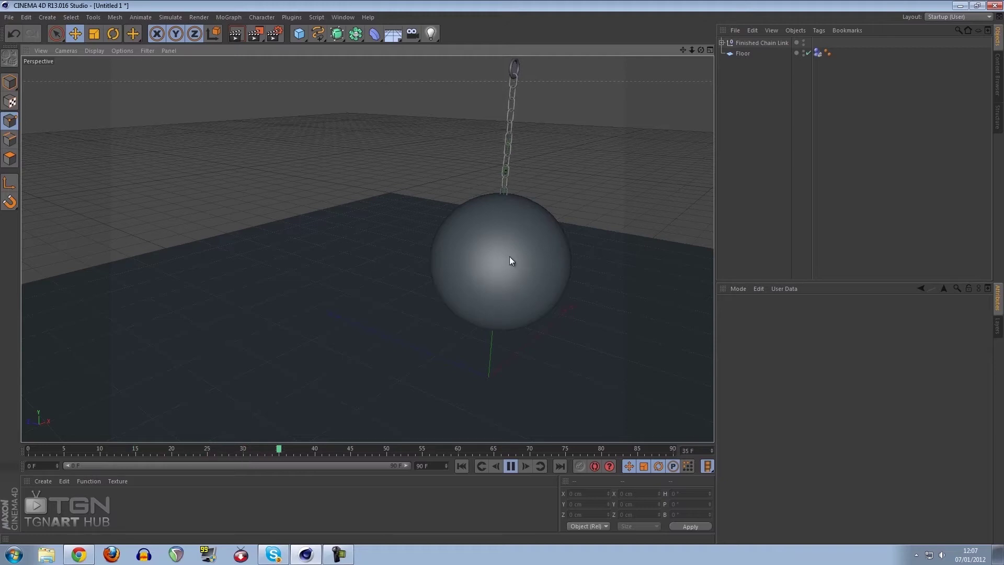
Stop at the settled pose and Set Initial State on all five Dynamics Body tags.
{"action": "left_click", "coordinate": [511, 465]}
{"action": "left_click", "coordinate": [721, 42]}
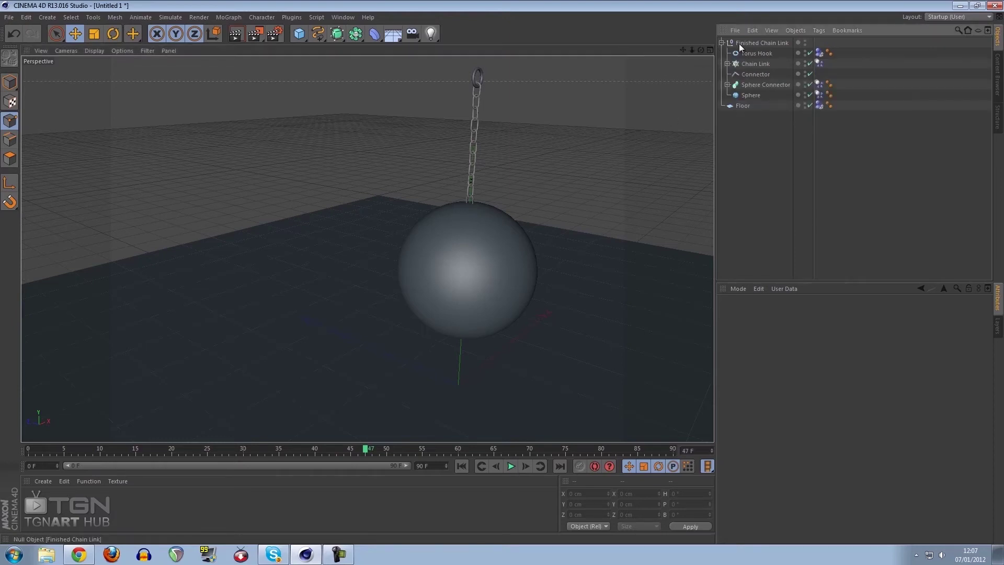
{"action": "left_click", "coordinate": [819, 52]}
{"action": "left_click", "coordinate": [819, 105], "text": "shift"}
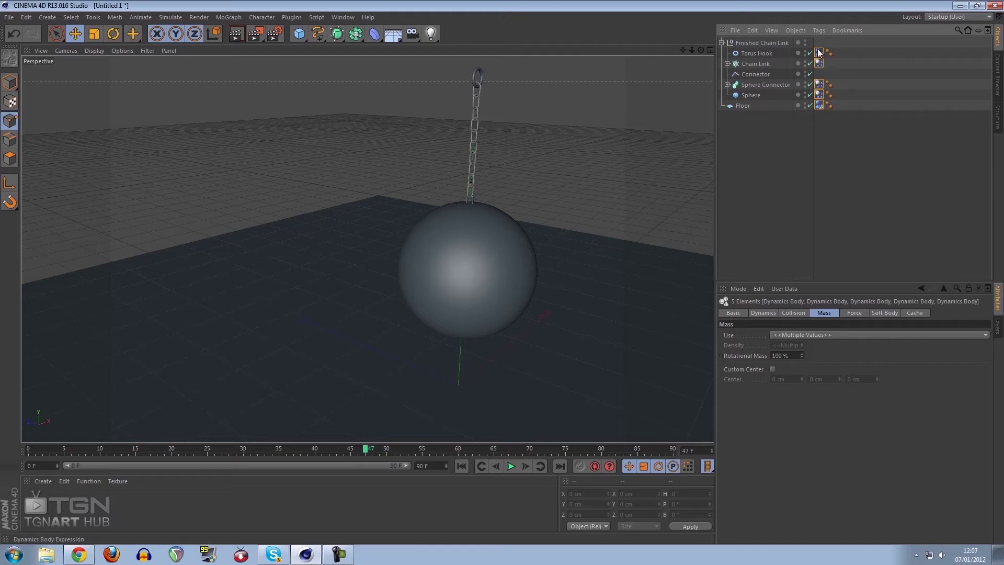
{"action": "left_click", "coordinate": [763, 314]}
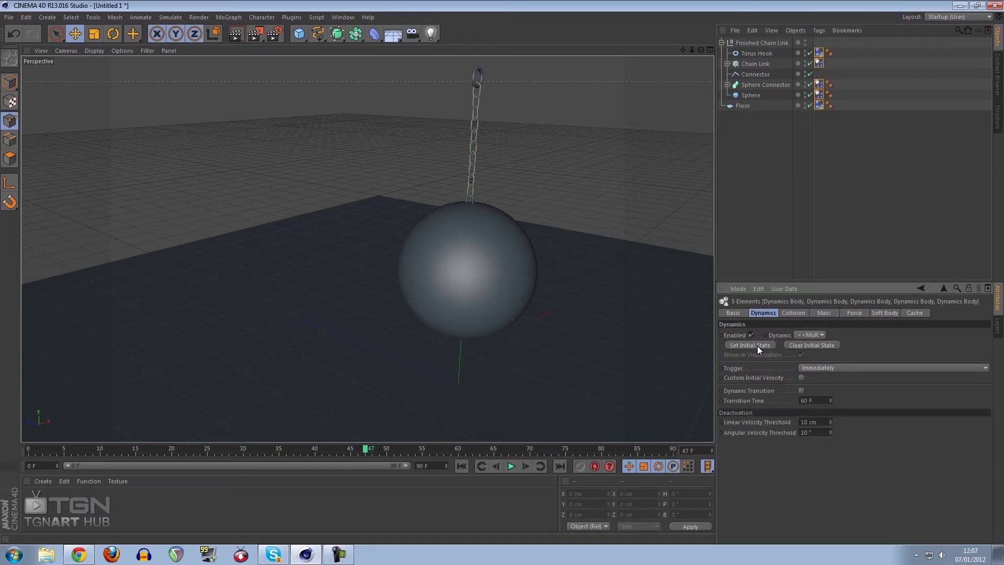
Rewind, play and stop to check the new starting pose, then deselect.
{"action": "left_click", "coordinate": [461, 466]}
{"action": "left_click", "coordinate": [509, 464]}
{"action": "left_click", "coordinate": [510, 465]}
{"action": "left_click", "coordinate": [468, 461]}
{"action": "left_click", "coordinate": [734, 217]}
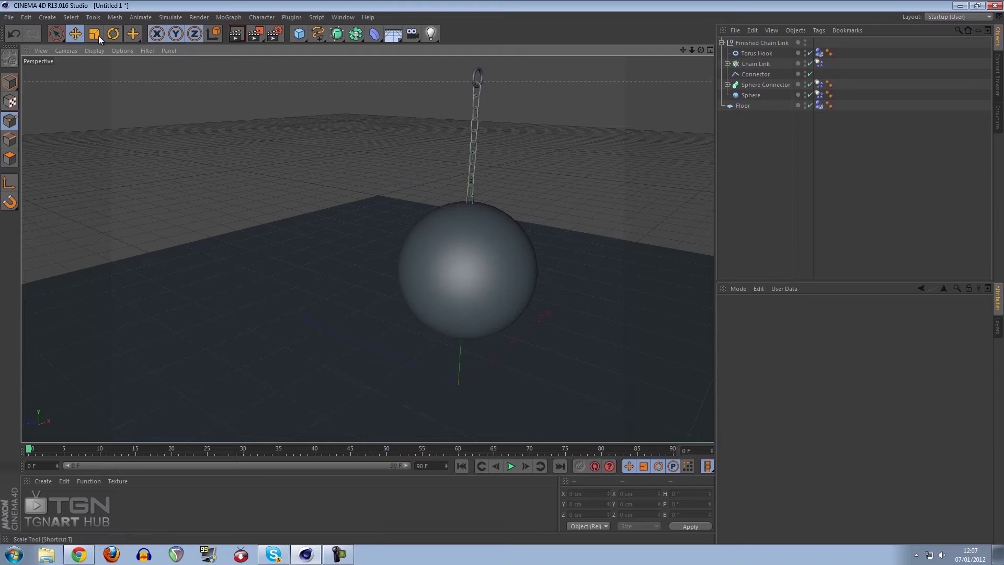
Add a Wind force and move it out to the right of the sphere.
{"action": "left_click", "coordinate": [137, 15]}
{"action": "mouse_move", "coordinate": [167, 18]}
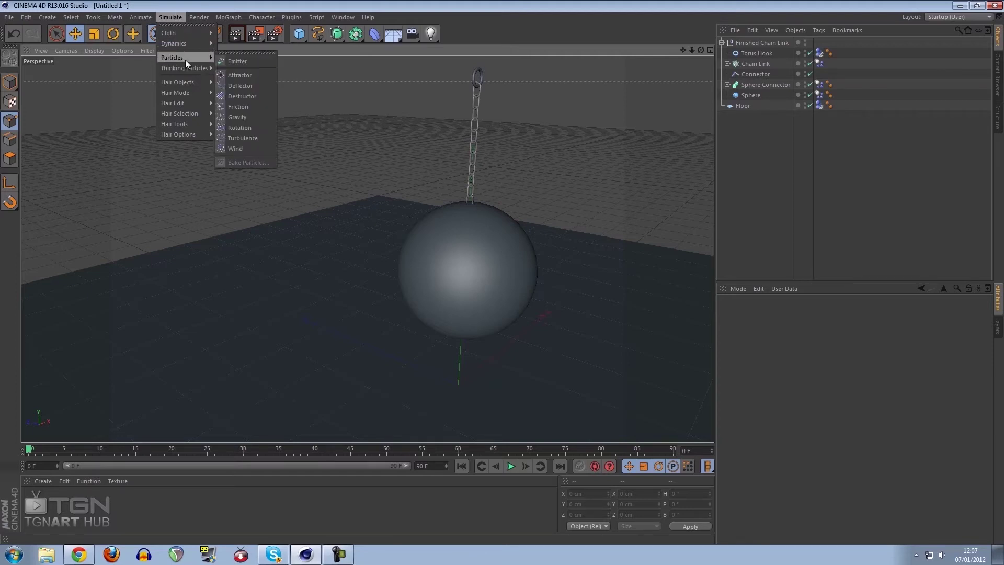
{"action": "mouse_move", "coordinate": [187, 58]}
{"action": "left_click", "coordinate": [236, 149]}
{"action": "middle_click_drag", "start_coordinate": [621, 240], "coordinate": [522, 246], "text": "alt"}
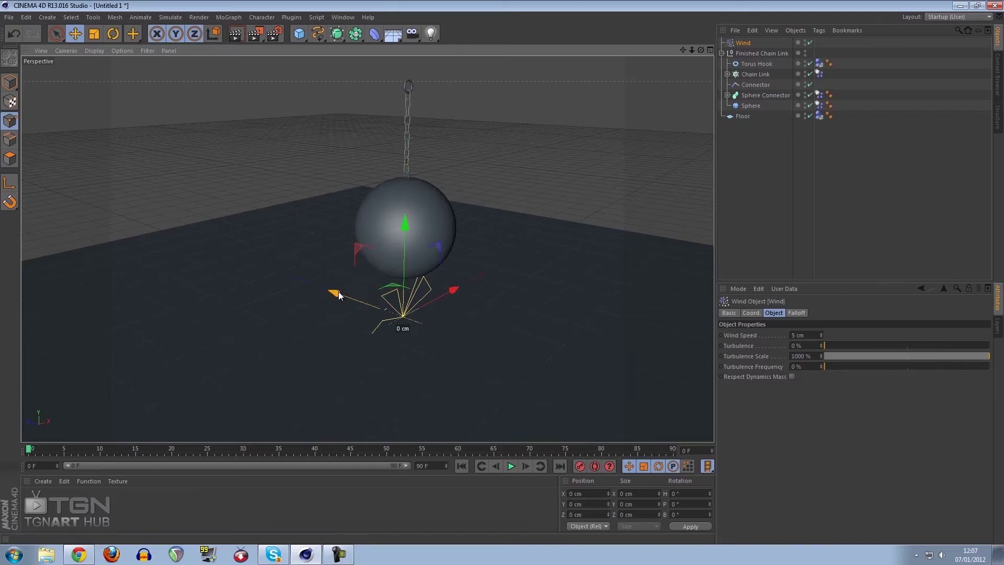
{"action": "left_click_drag", "start_coordinate": [337, 282], "coordinate": [556, 181]}
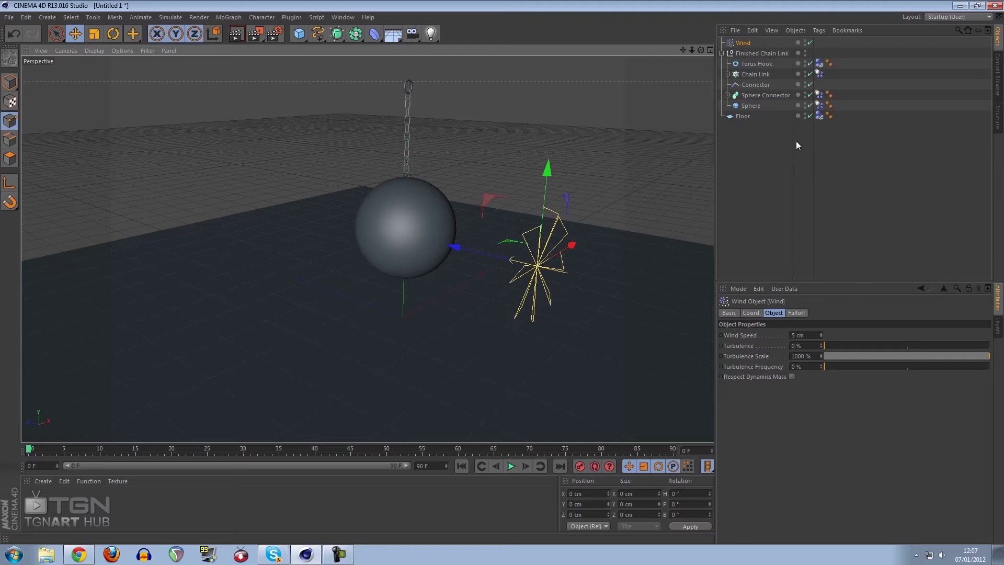
Toggle the five dynamics bodies' Force Mode to Include and back to Exclude, then deselect.
{"action": "left_click", "coordinate": [819, 116]}
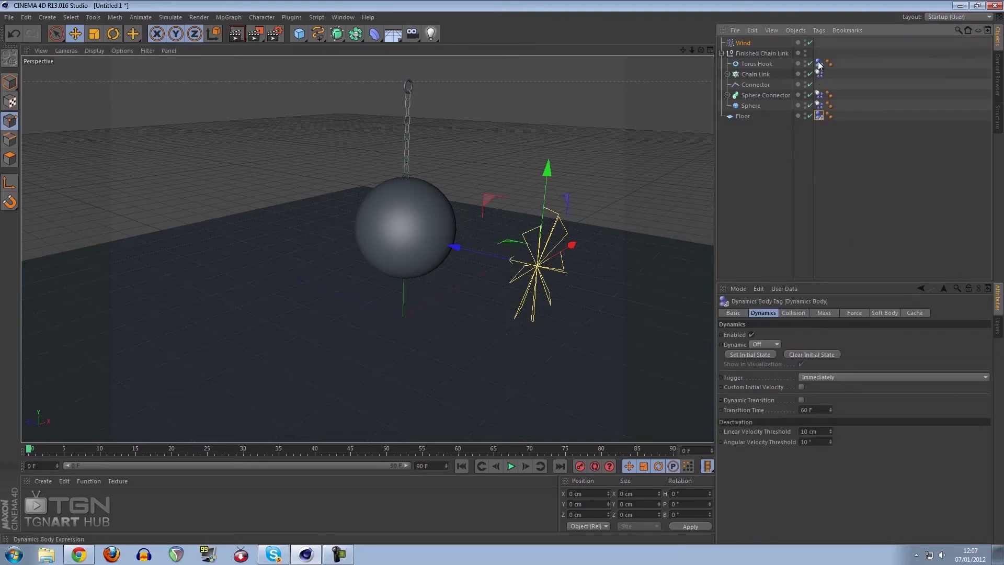
{"action": "left_click_drag", "start_coordinate": [819, 63], "coordinate": [857, 200]}
{"action": "left_click", "coordinate": [852, 312]}
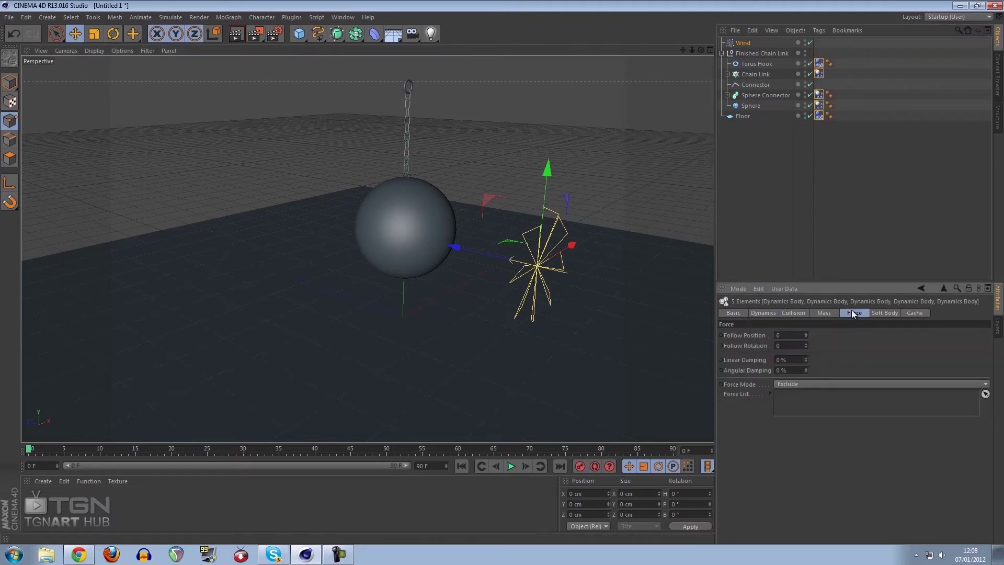
{"action": "left_click", "coordinate": [838, 383]}
{"action": "left_click", "coordinate": [833, 392]}
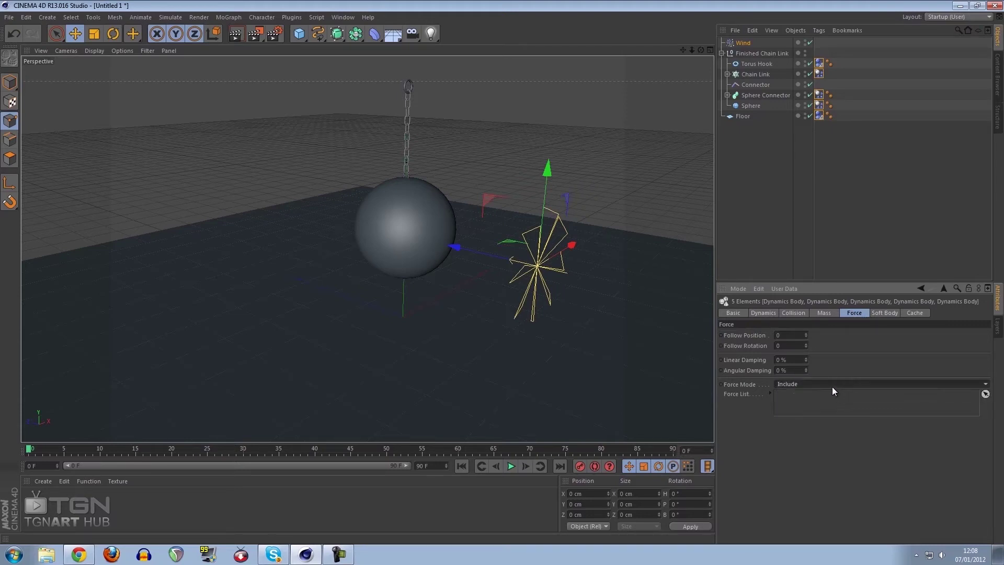
{"action": "left_click", "coordinate": [833, 386]}
{"action": "left_click", "coordinate": [820, 405]}
{"action": "left_click", "coordinate": [750, 186]}
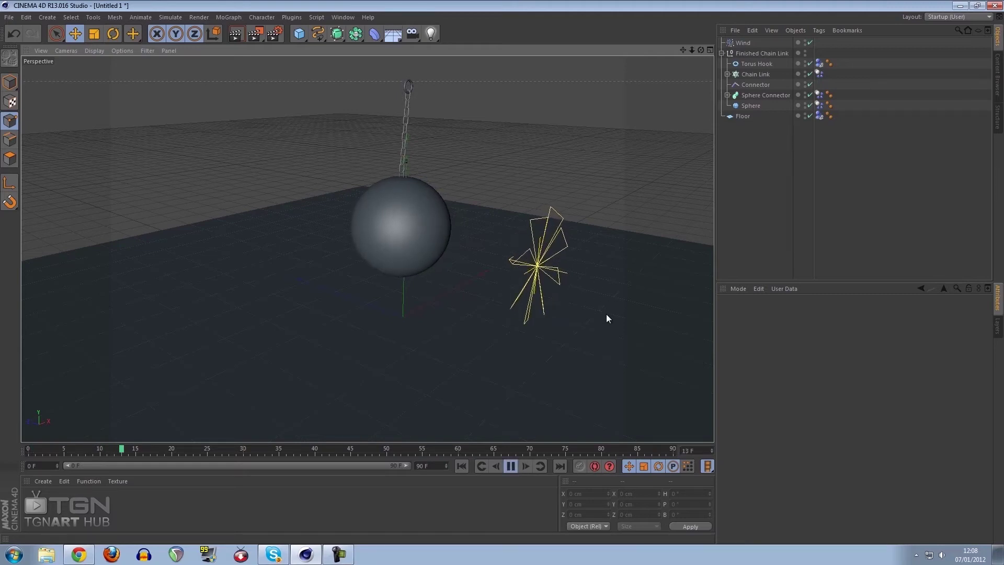
Rewind, set the Wind object's Wind Speed to 50 cm, and play the simulation to frame 30.
{"action": "left_click", "coordinate": [511, 469]}
{"action": "left_click", "coordinate": [461, 466]}
{"action": "left_click", "coordinate": [743, 43]}
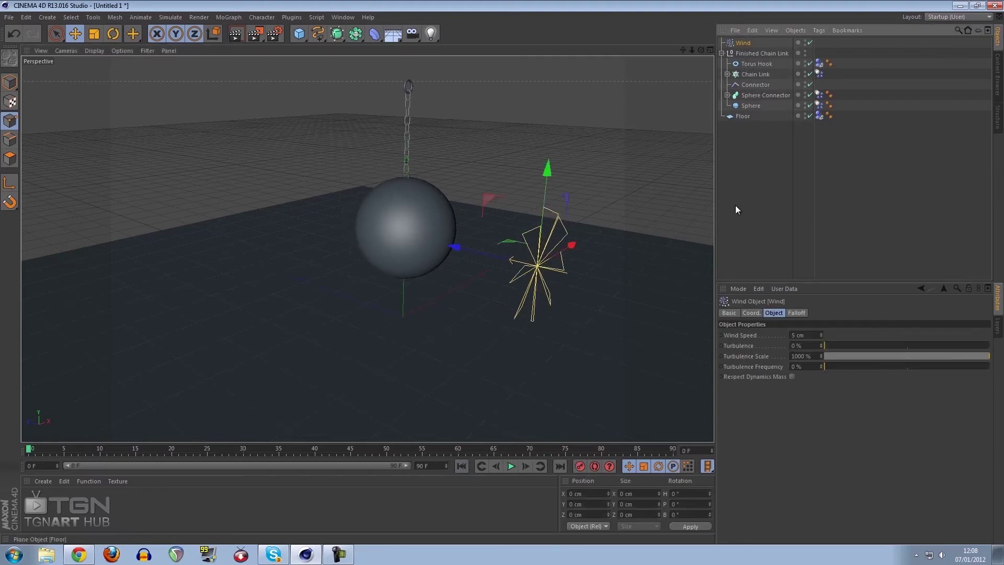
{"action": "left_click", "coordinate": [806, 334]}
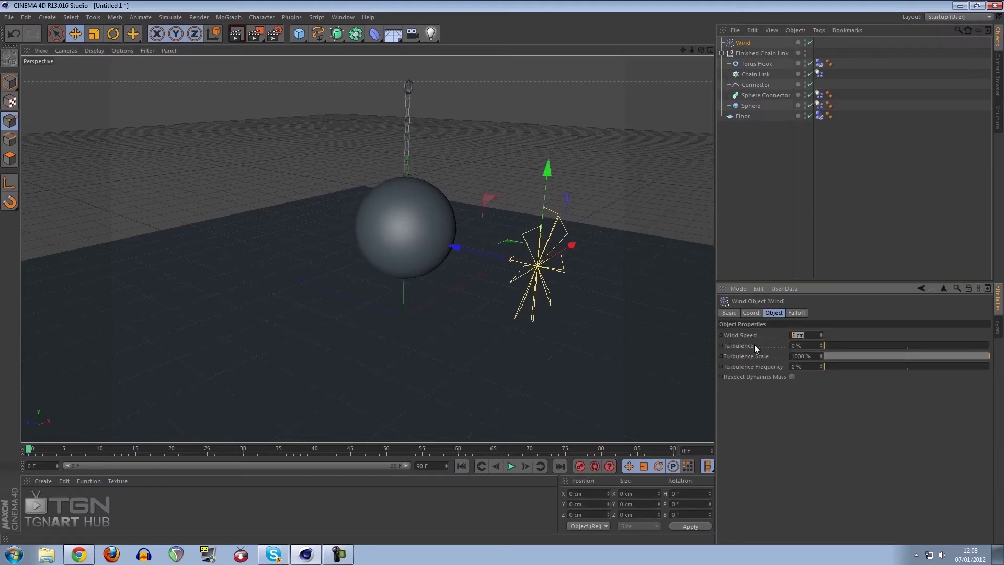
{"action": "type", "text": "500"}
{"action": "key", "text": "BackSpace"}
{"action": "key", "text": "Return"}
{"action": "left_click", "coordinate": [511, 466]}
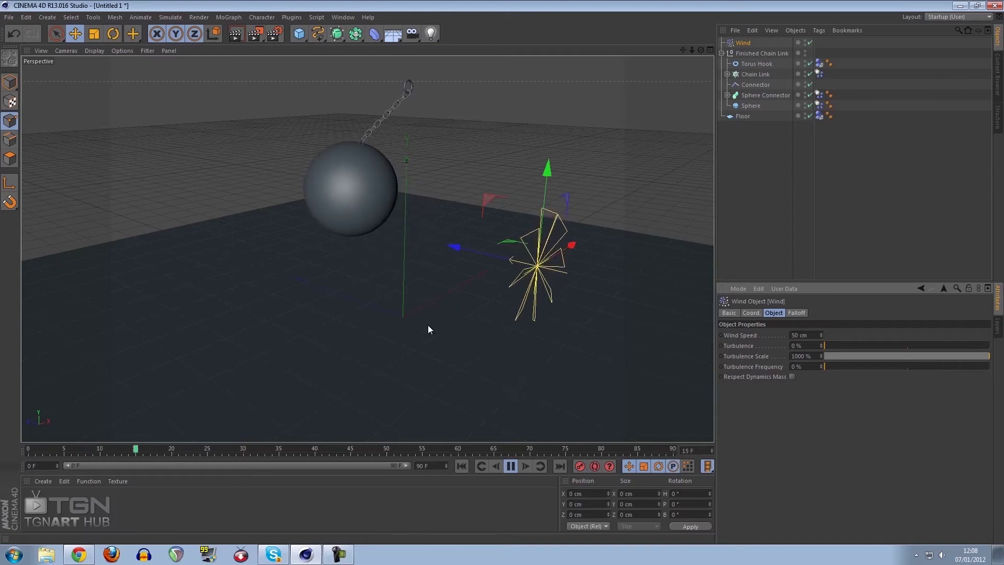
{"action": "left_click", "coordinate": [517, 466]}
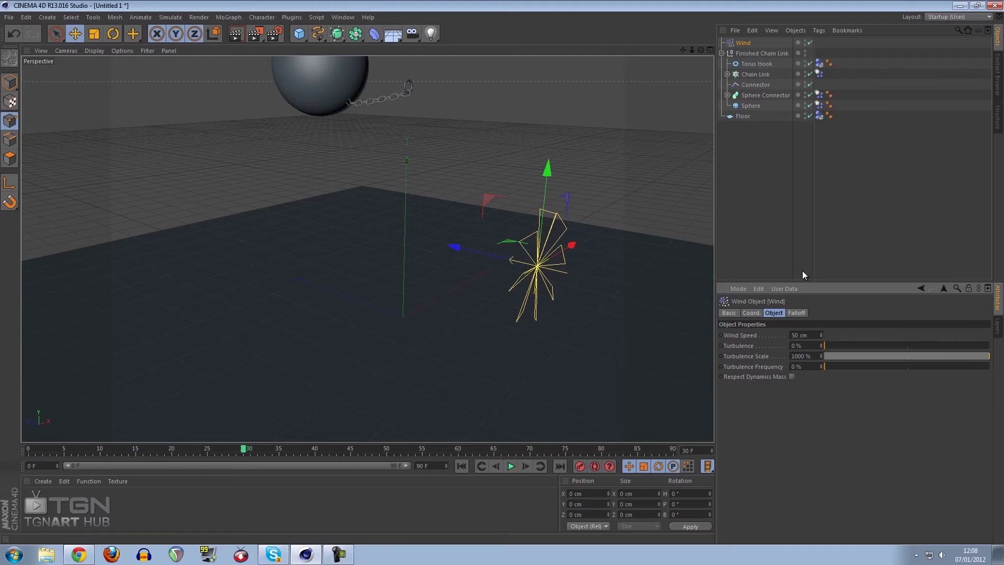
Delete the Wind object from the scene.
{"action": "left_click", "coordinate": [769, 128]}
{"action": "left_click", "coordinate": [747, 52]}
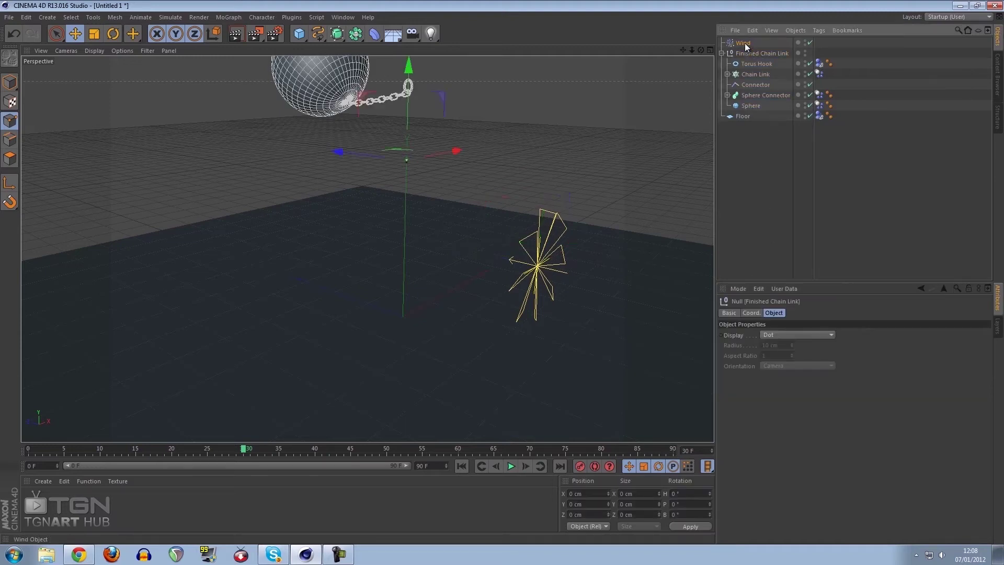
{"action": "left_click", "coordinate": [745, 44]}
{"action": "key", "text": "Delete"}
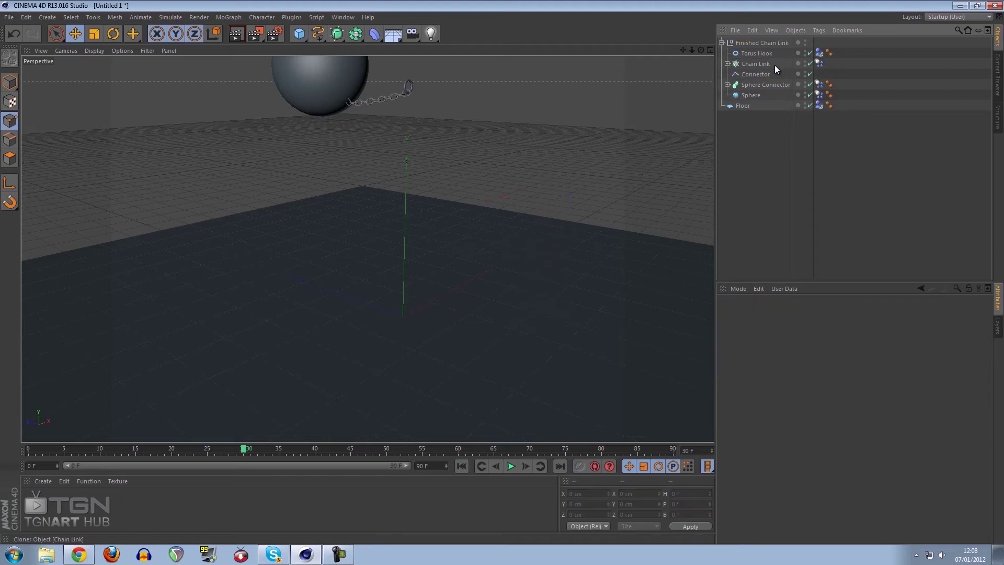
Select all five Dynamics Body tags, show their Dynamics settings, and play the simulation without wind.
{"action": "left_click", "coordinate": [819, 52]}
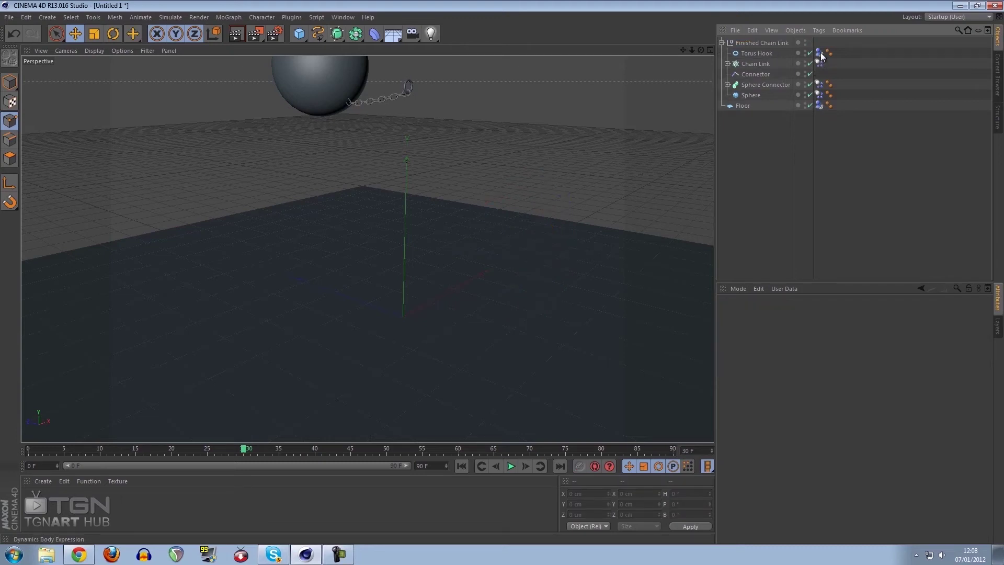
{"action": "left_click", "coordinate": [820, 105], "text": "shift"}
{"action": "left_click", "coordinate": [764, 313]}
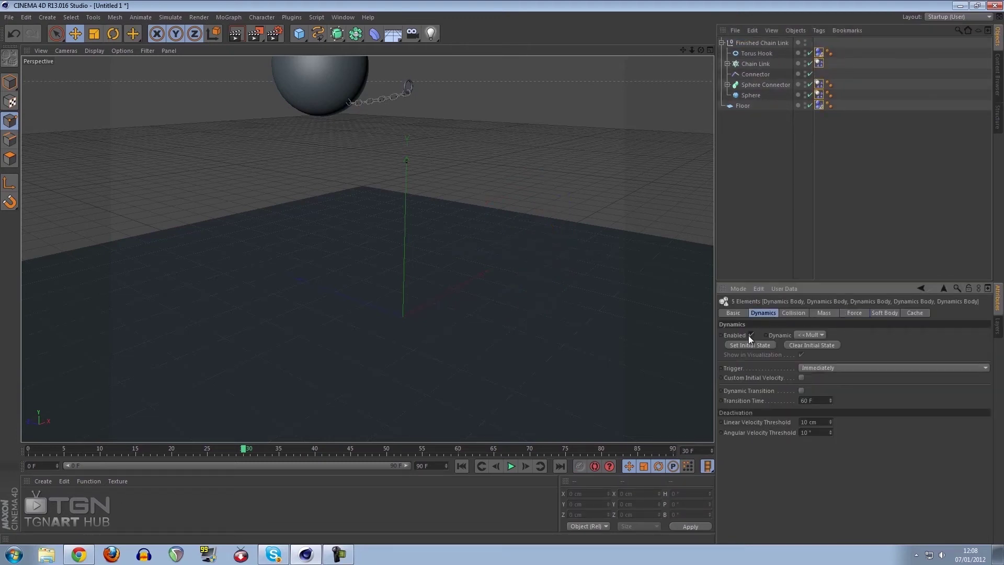
{"action": "left_click", "coordinate": [512, 466]}
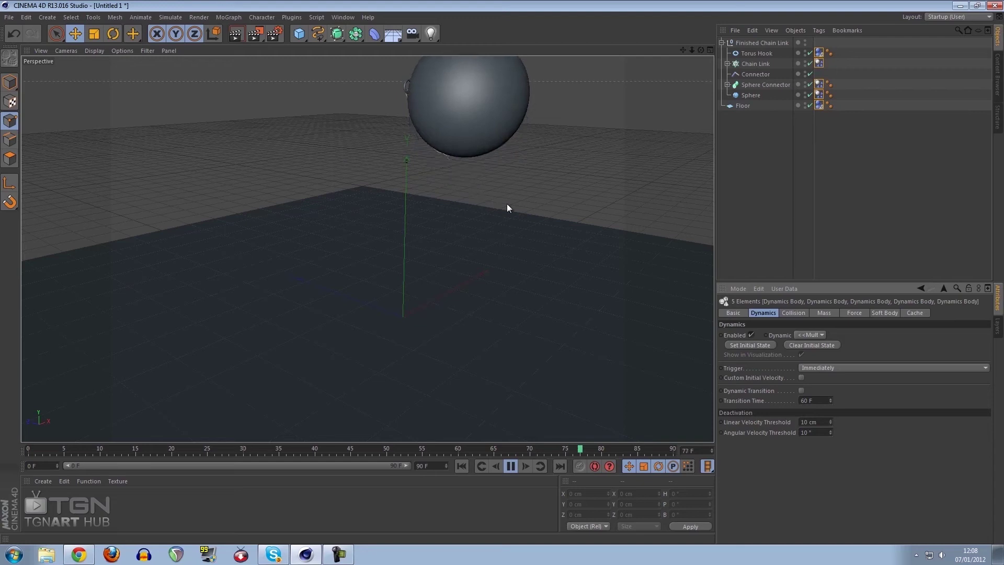
{"action": "left_click_drag", "start_coordinate": [457, 212], "coordinate": [520, 202], "text": "alt"}
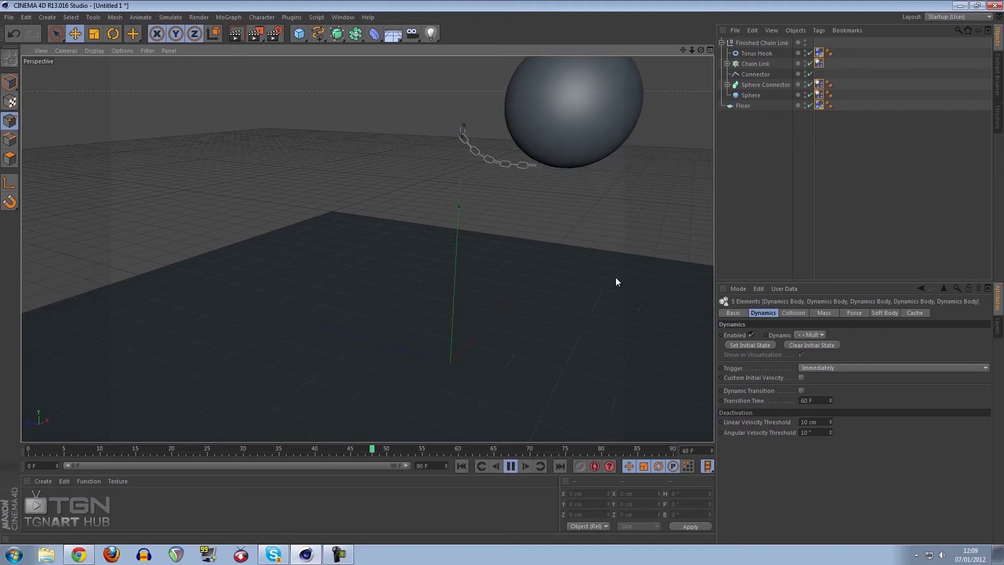
Set the animation end frame to 400 F and show the full 0–400 range on the timeline.
{"action": "left_click", "coordinate": [510, 466]}
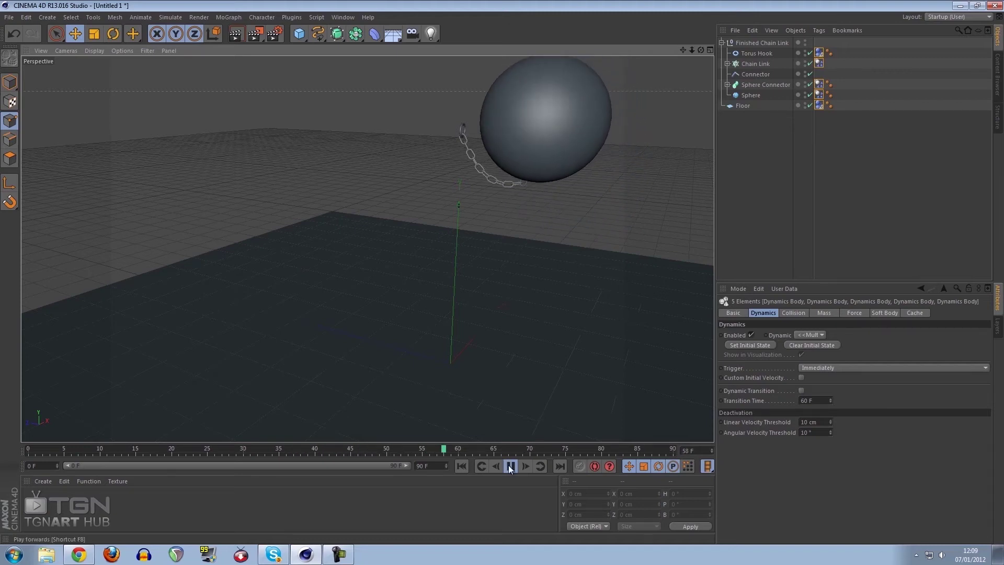
{"action": "left_click", "coordinate": [430, 465]}
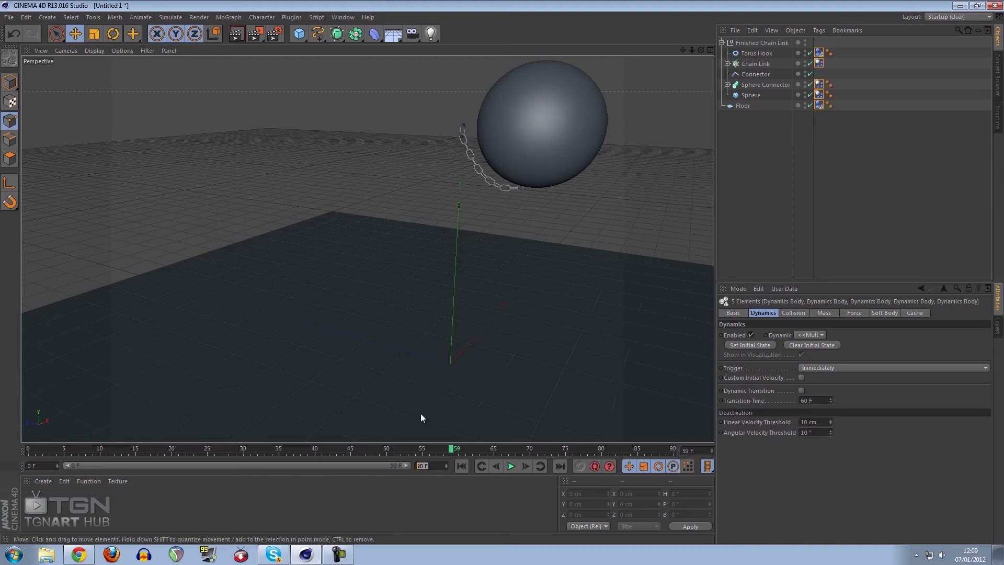
{"action": "type", "text": "400"}
{"action": "key", "text": "Return"}
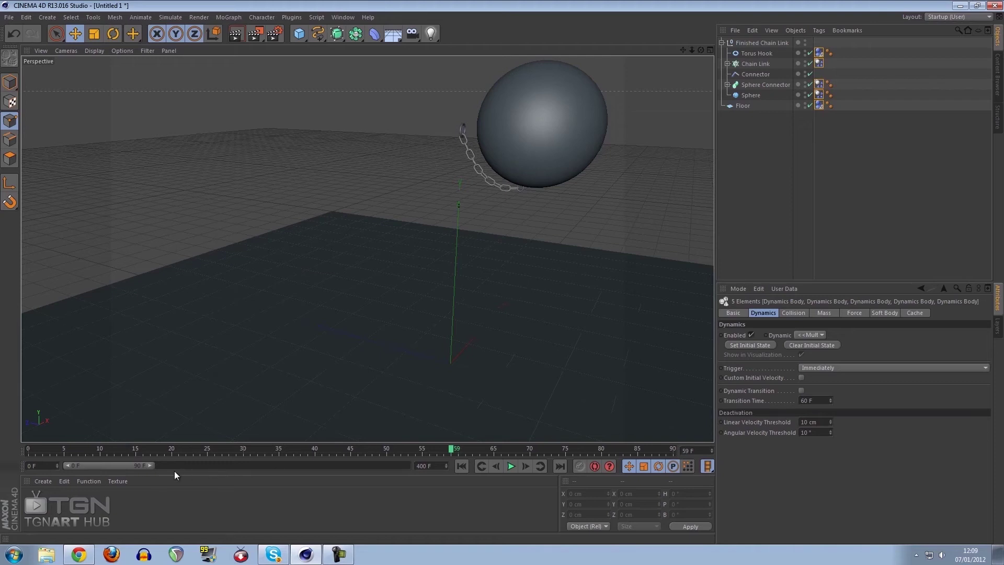
{"action": "left_click_drag", "start_coordinate": [151, 465], "coordinate": [411, 465]}
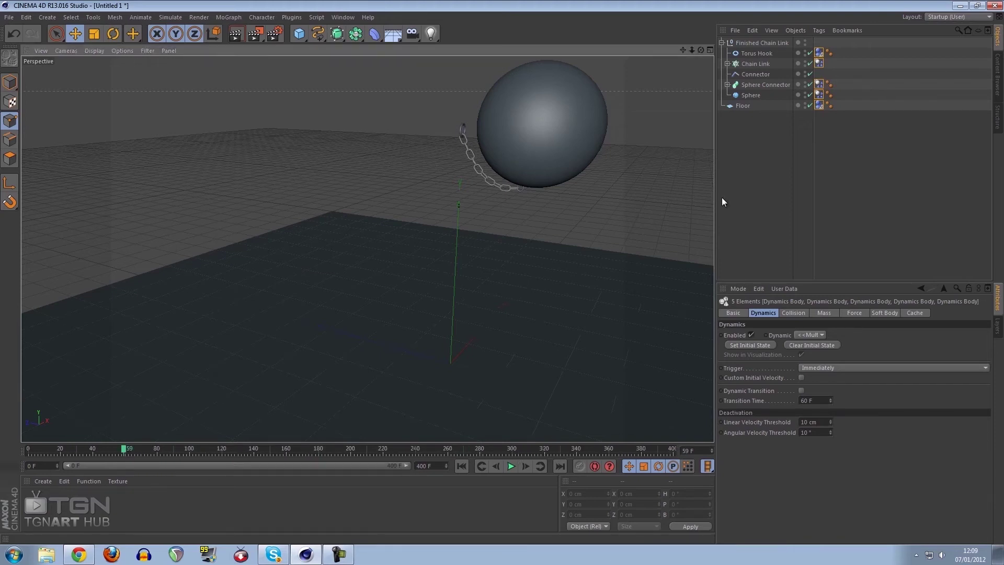
In Project Settings > Dynamics > Expert, set Steps per Frame to 10 and play.
{"action": "key", "text": "ctrl+d"}
{"action": "left_click", "coordinate": [843, 313]}
{"action": "left_click", "coordinate": [818, 335]}
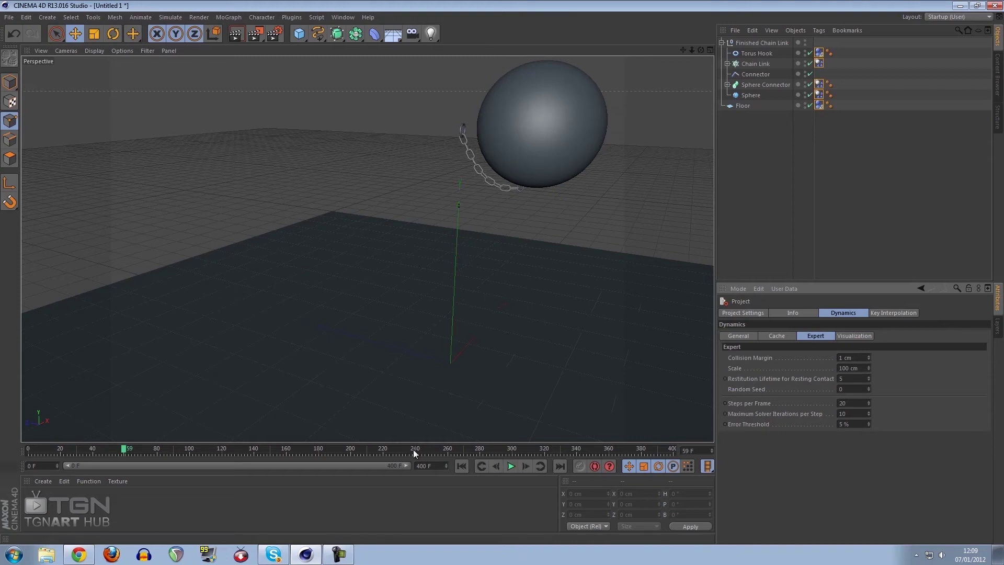
{"action": "left_click", "coordinate": [461, 466]}
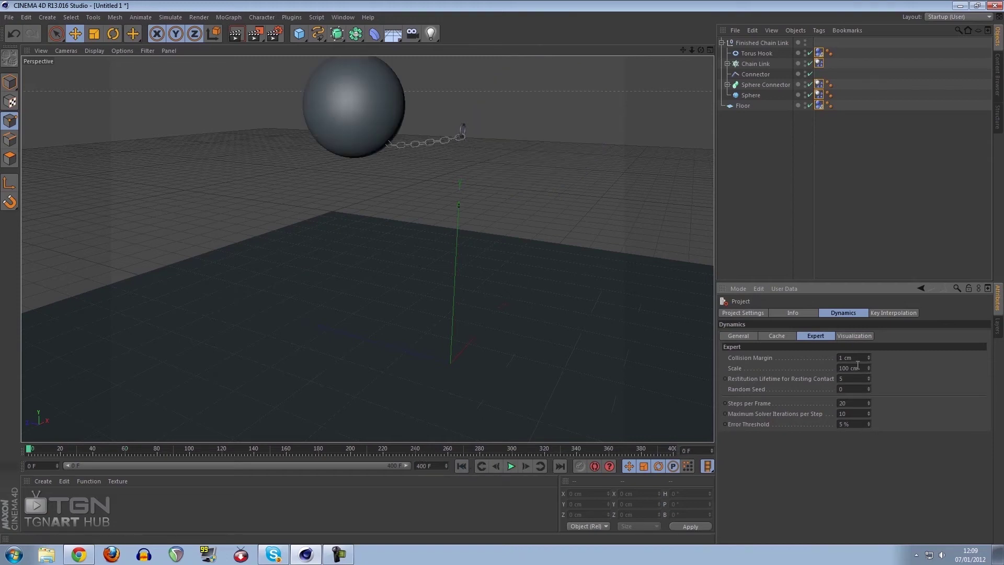
{"action": "double_click", "coordinate": [857, 403]}
{"action": "type", "text": "10"}
{"action": "left_click", "coordinate": [512, 465]}
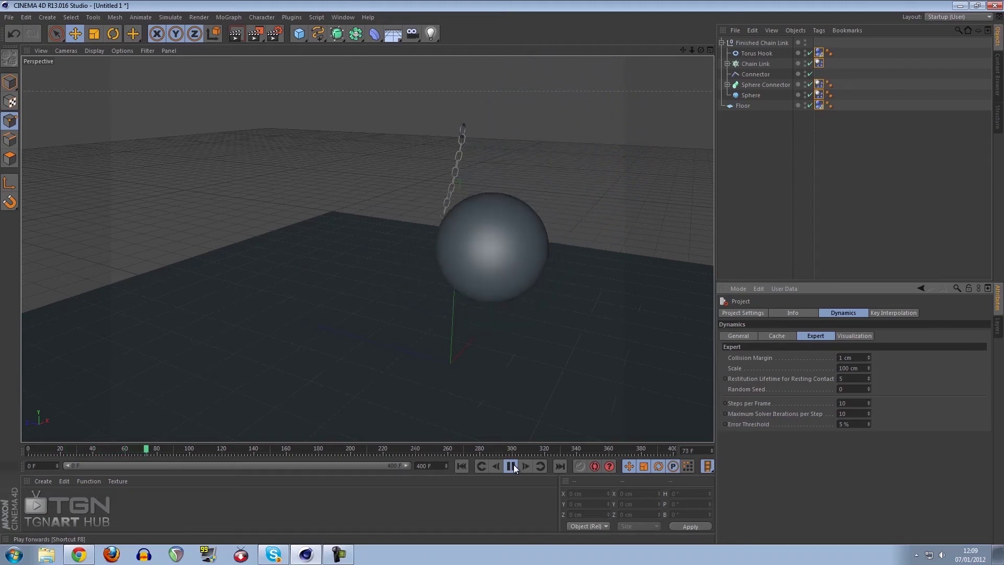
Test Steps per Frame values of 5 and then 8, replaying from the first frame.
{"action": "left_click", "coordinate": [855, 402]}
{"action": "type", "text": "5"}
{"action": "key", "text": "Return"}
{"action": "left_click", "coordinate": [460, 466]}
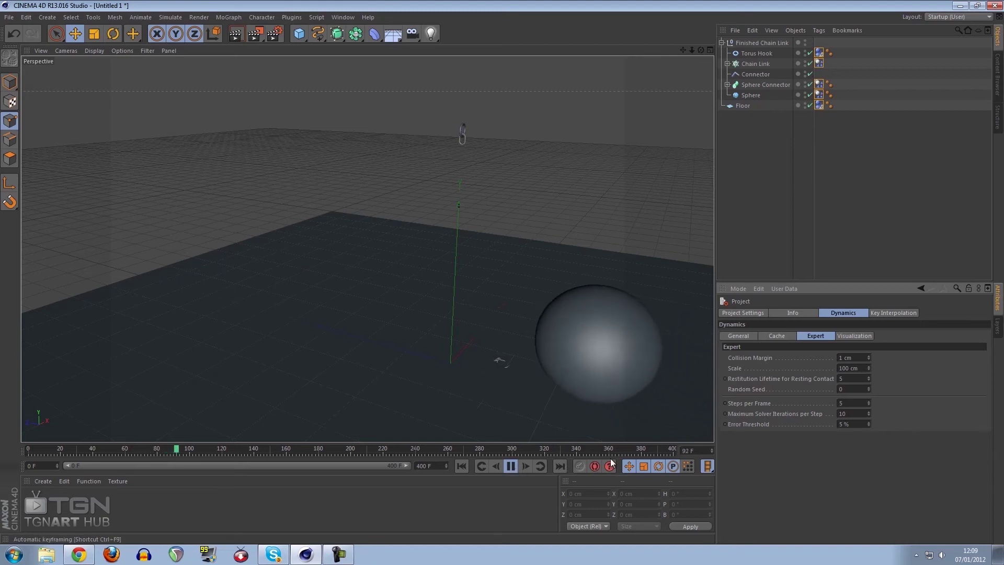
{"action": "left_click", "coordinate": [851, 403]}
{"action": "type", "text": "8"}
{"action": "key", "text": "Return"}
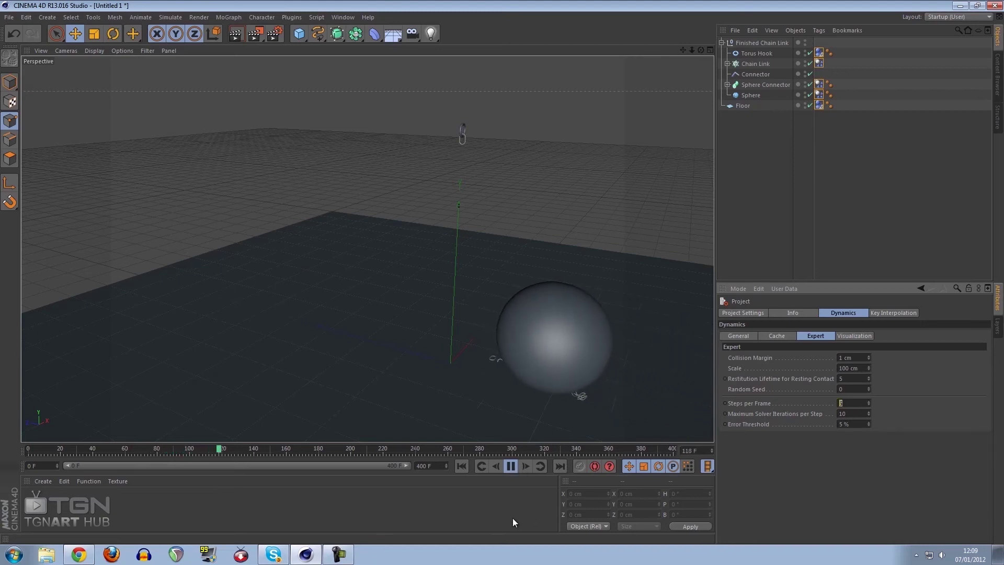
{"action": "left_click", "coordinate": [461, 466]}
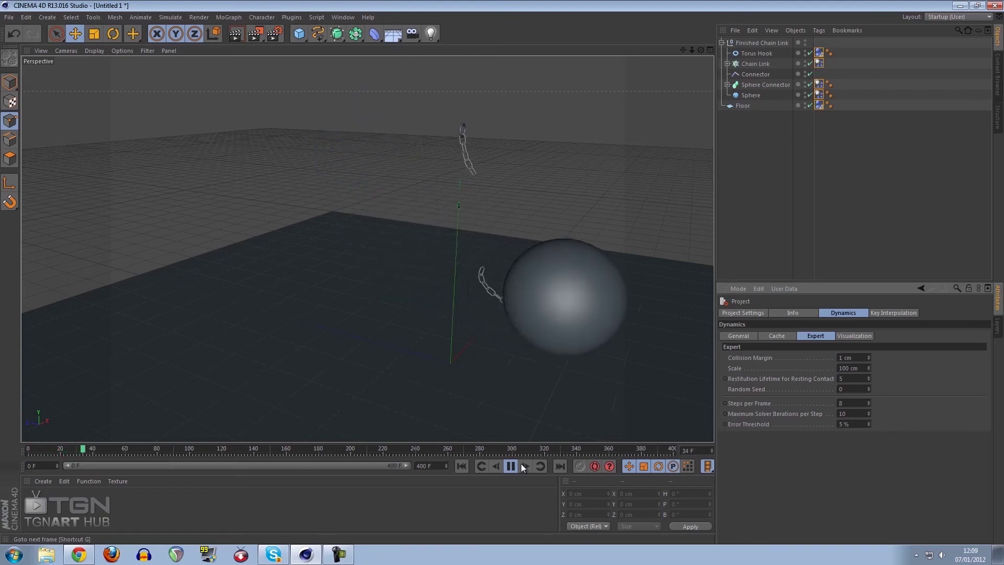
Set Steps per Frame back to 10, replay the simulation, and rewind to frame 0.
{"action": "left_click", "coordinate": [511, 466]}
{"action": "left_click", "coordinate": [481, 470]}
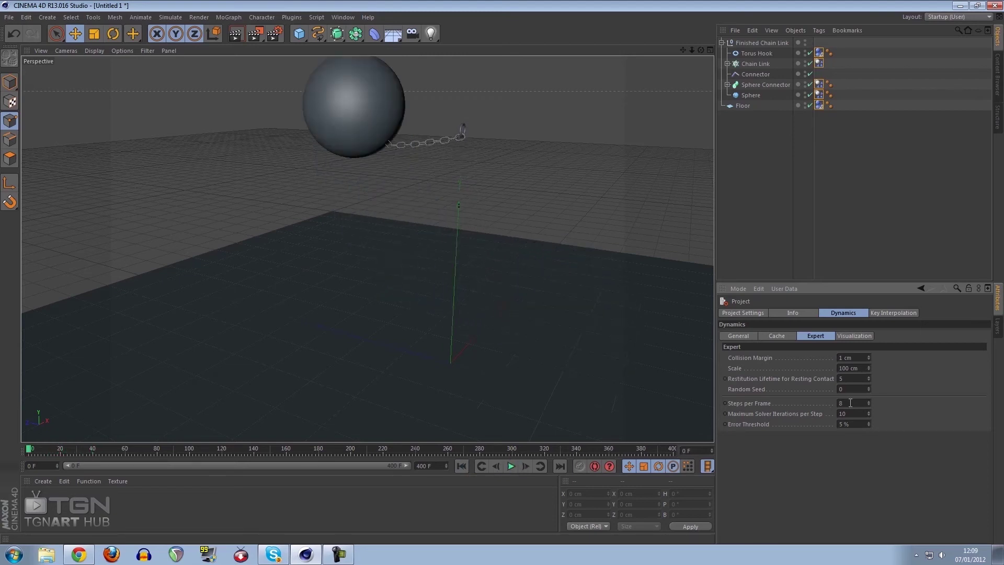
{"action": "key", "text": "BackSpace"}
{"action": "type", "text": "10"}
{"action": "left_click", "coordinate": [511, 465]}
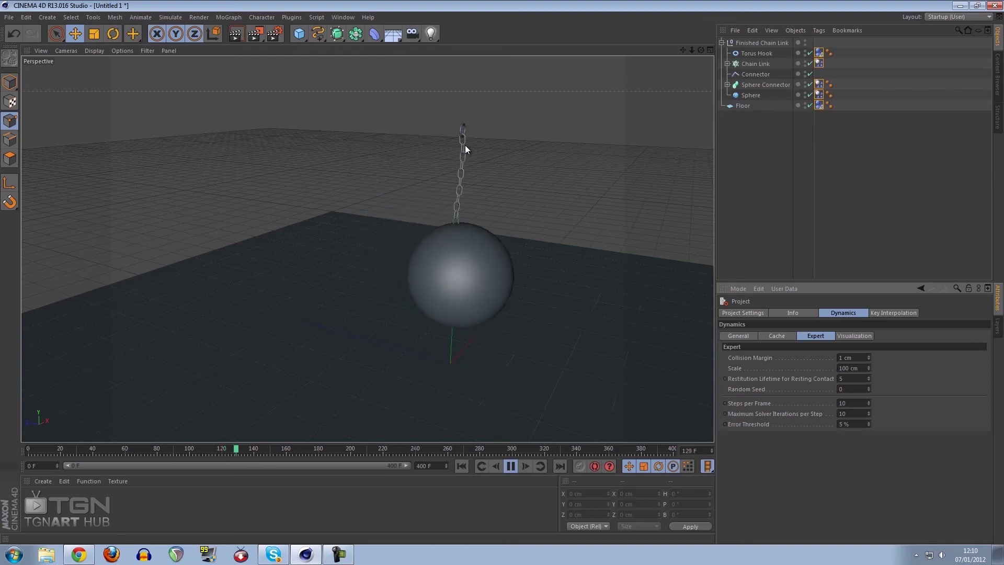
{"action": "left_click", "coordinate": [511, 466]}
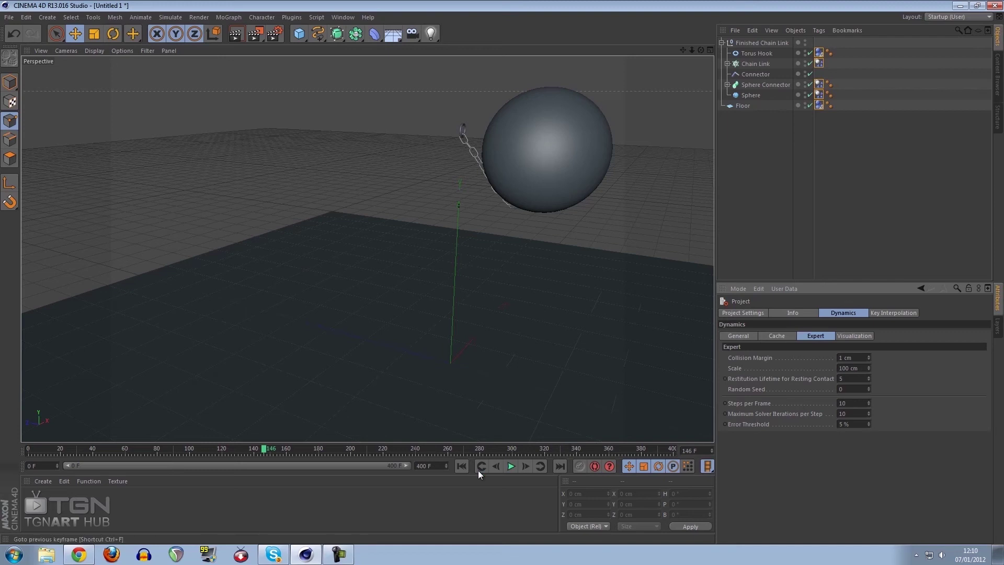
{"action": "left_click", "coordinate": [462, 467]}
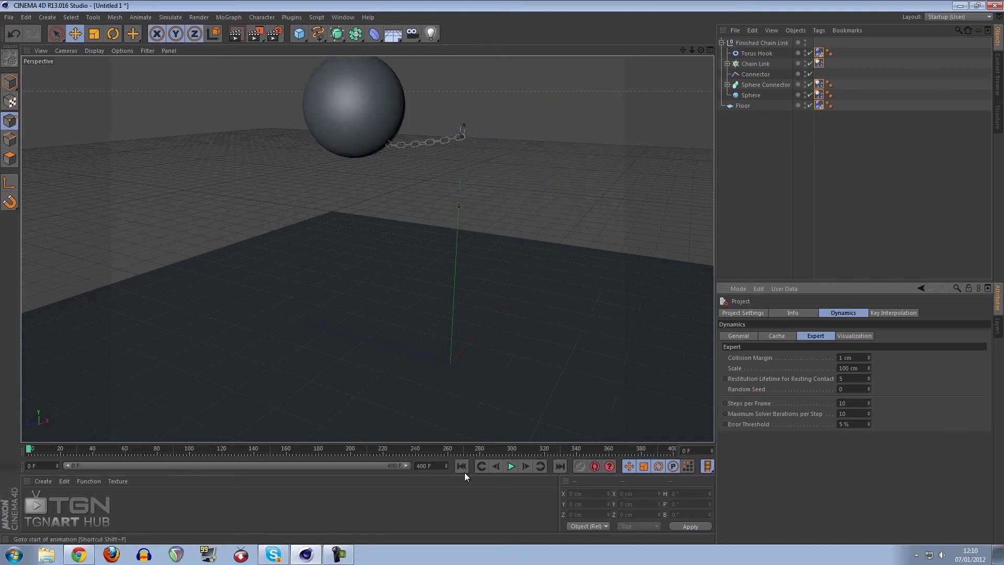
Test Steps per Frame at 50 by replaying from frame 0.
{"action": "left_click", "coordinate": [511, 466]}
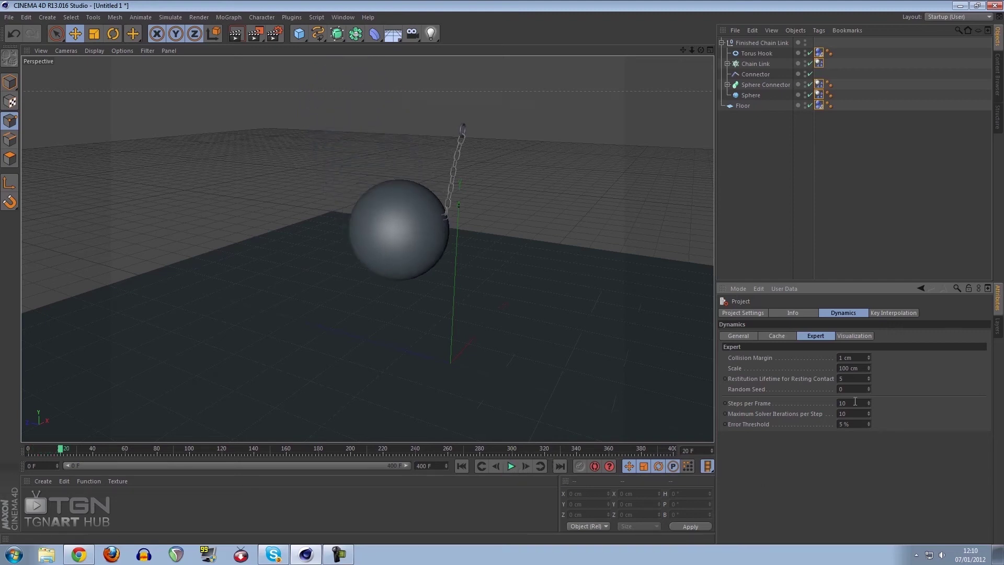
{"action": "double_click", "coordinate": [850, 403]}
{"action": "type", "text": "50"}
{"action": "key", "text": "Return"}
{"action": "left_click", "coordinate": [462, 466]}
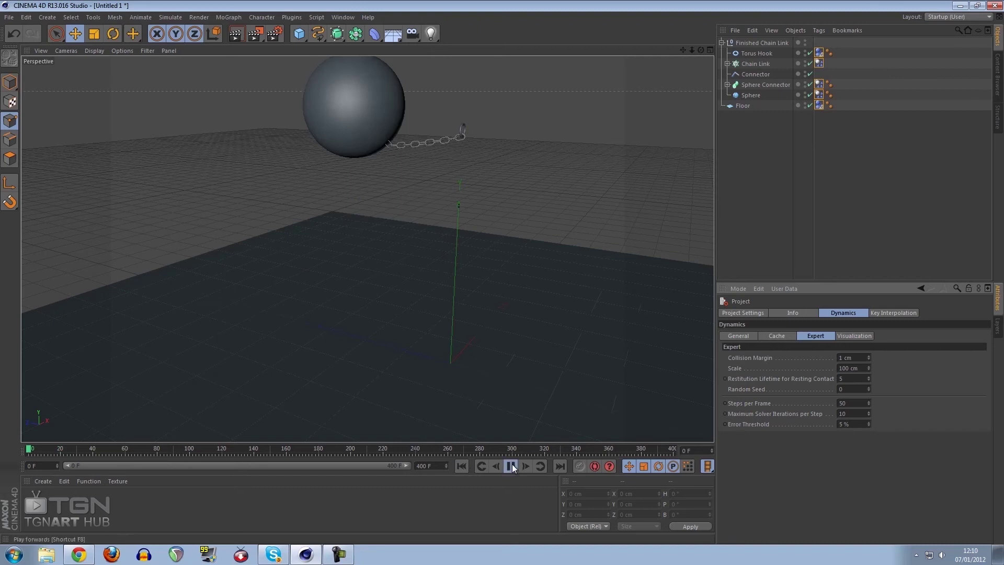
{"action": "left_click", "coordinate": [511, 466]}
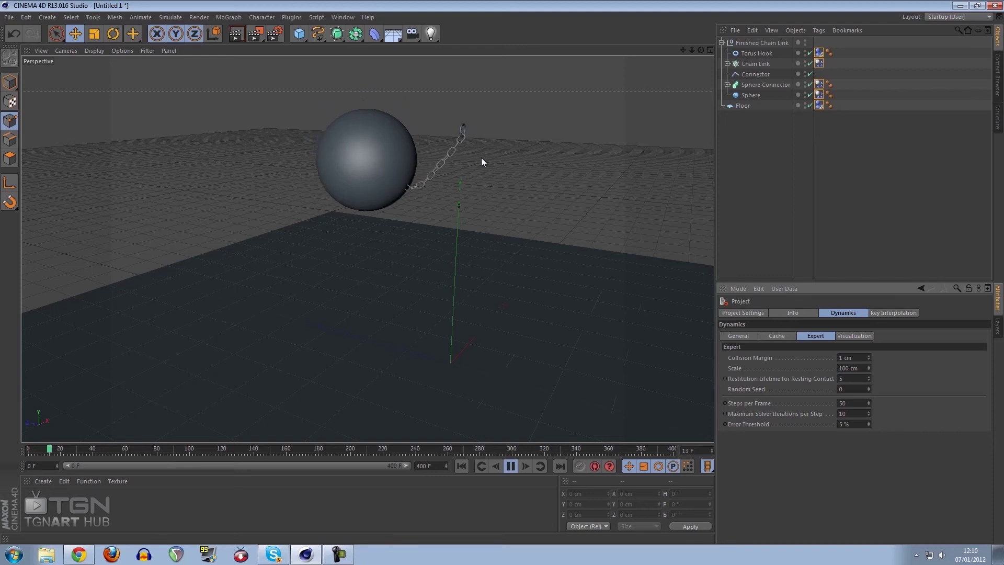
{"action": "left_click", "coordinate": [511, 465]}
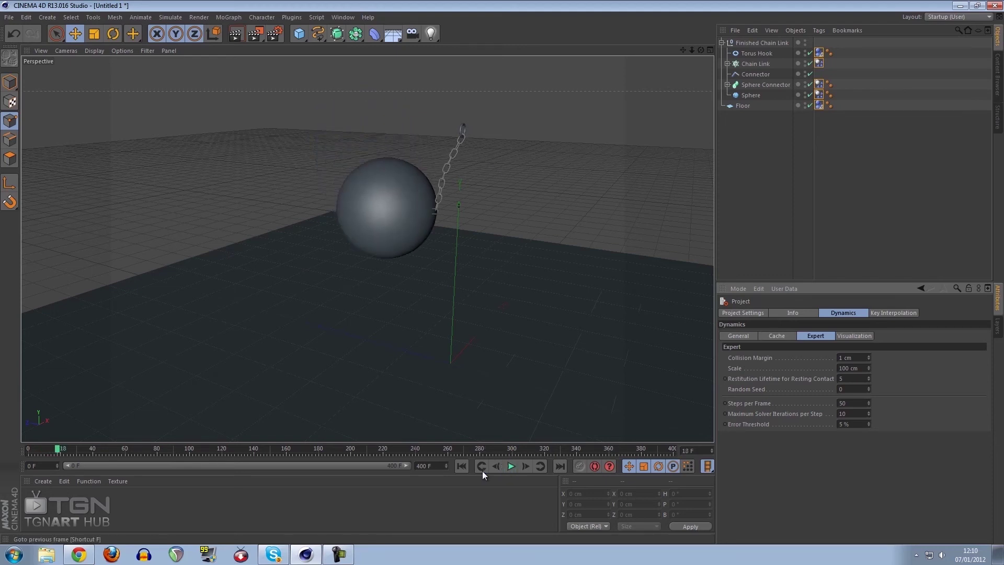
{"action": "left_click", "coordinate": [461, 465]}
Restore Steps per Frame to 10 and play the simulation again.
{"action": "double_click", "coordinate": [858, 403]}
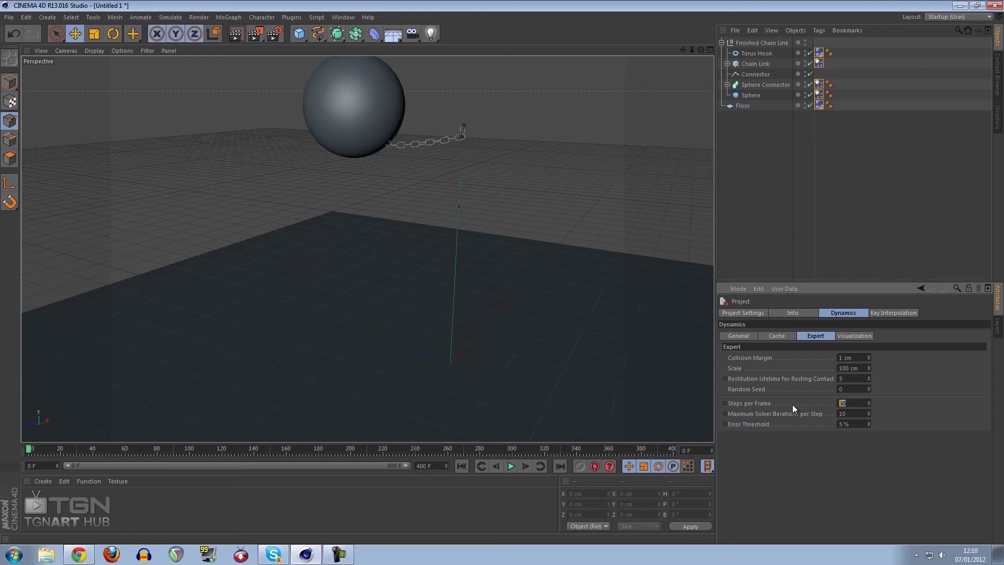
{"action": "type", "text": "10"}
{"action": "left_click", "coordinate": [510, 466]}
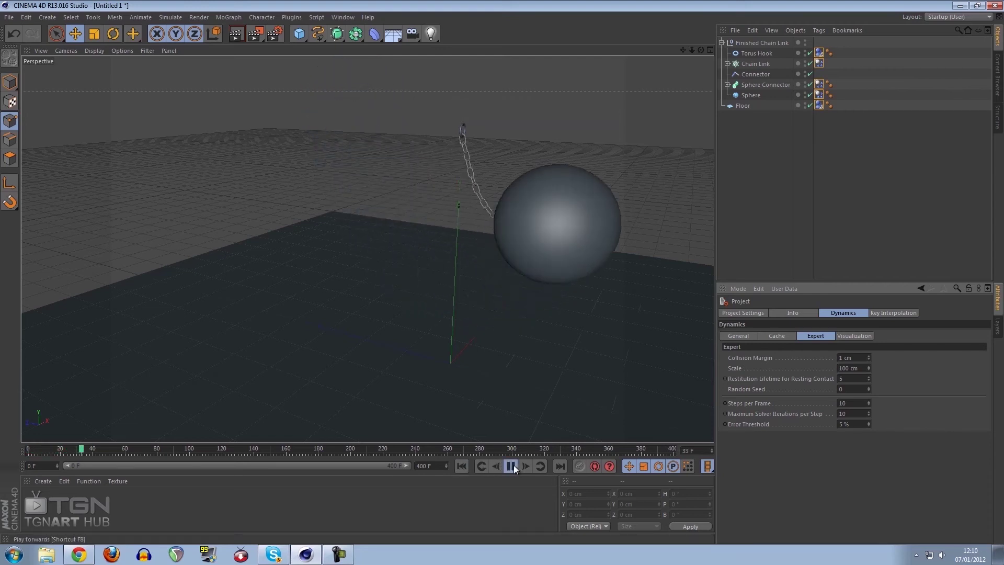
{"action": "left_click", "coordinate": [511, 466]}
Collapse the Finished Chain Link hierarchy and add a Figure primitive.
{"action": "left_click", "coordinate": [463, 465]}
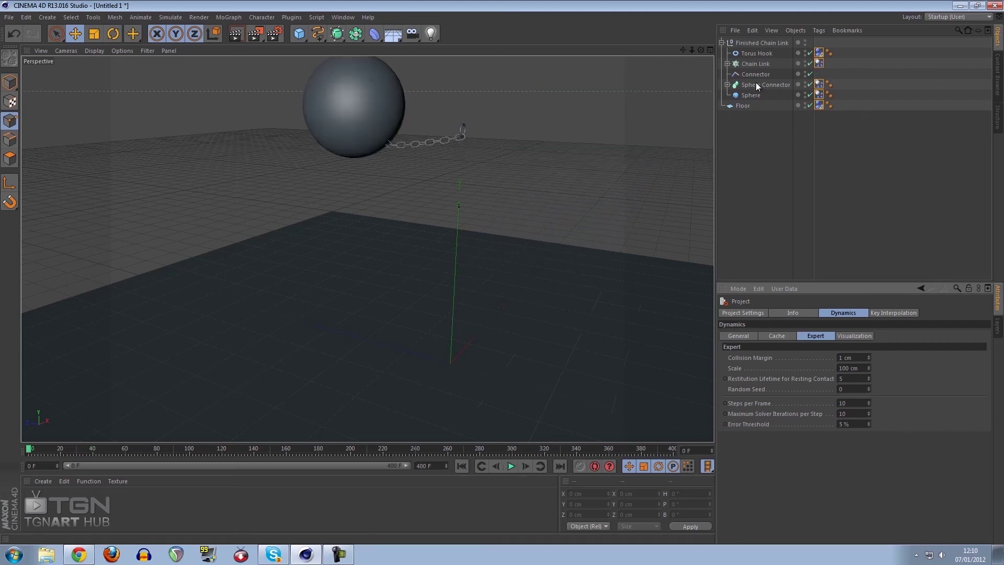
{"action": "left_click", "coordinate": [721, 43]}
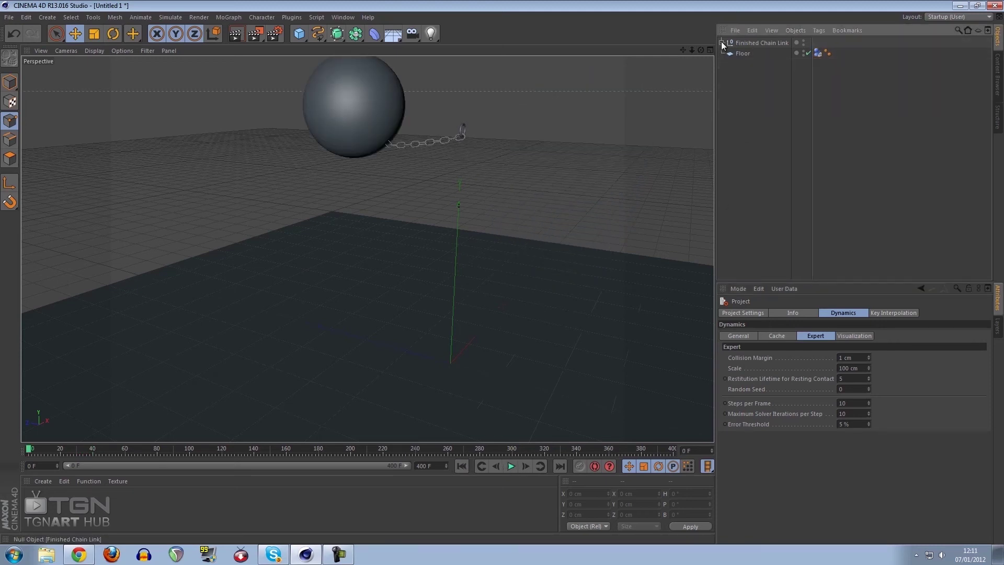
{"action": "left_click", "coordinate": [299, 34]}
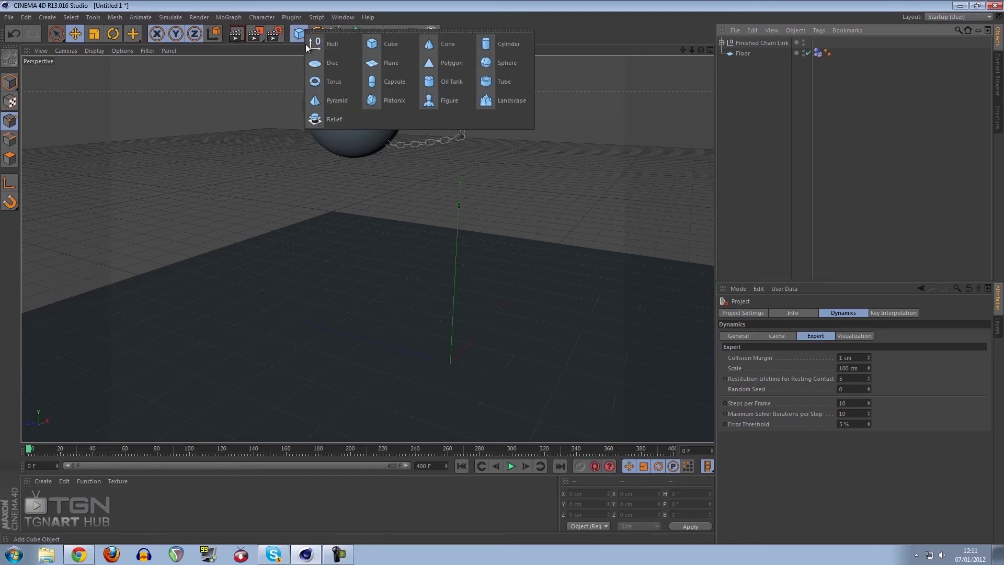
{"action": "left_click", "coordinate": [431, 101]}
Set the Figure's Height to 300 cm and lower it onto the floor.
{"action": "left_click_drag", "start_coordinate": [454, 272], "coordinate": [474, 127]}
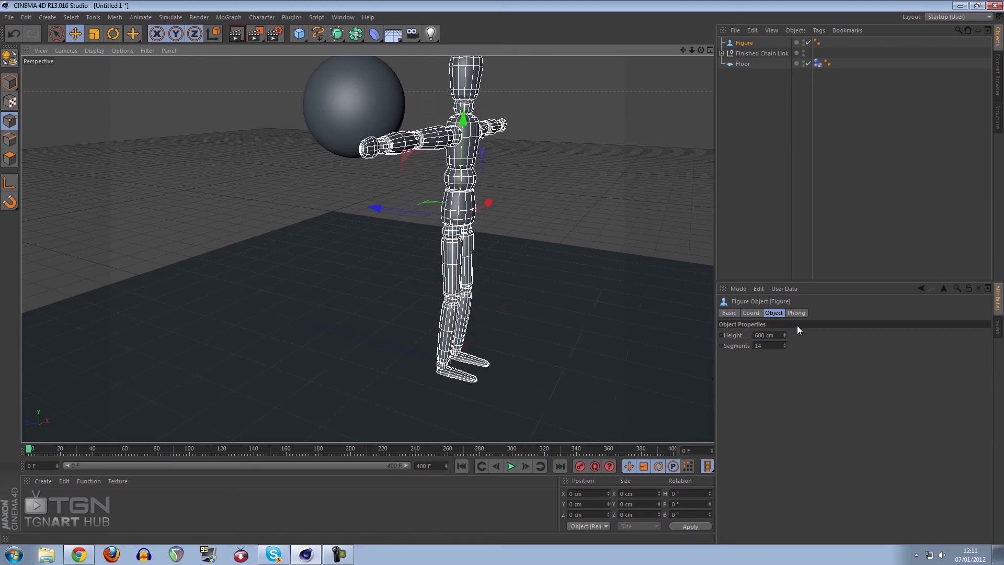
{"action": "left_click", "coordinate": [783, 337]}
{"action": "mouse_move", "coordinate": [783, 335]}
{"action": "left_mouse_down"}
{"action": "mouse_move", "coordinate": [789, 341]}
{"action": "mouse_move", "coordinate": [783, 334]}
{"action": "left_mouse_up"}
{"action": "type", "text": "300"}
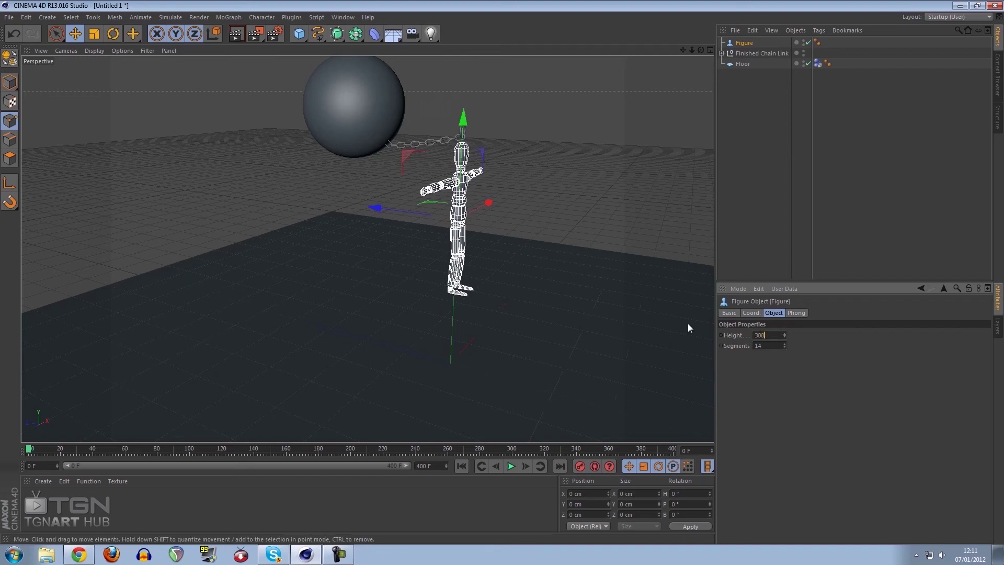
{"action": "key", "text": "Return"}
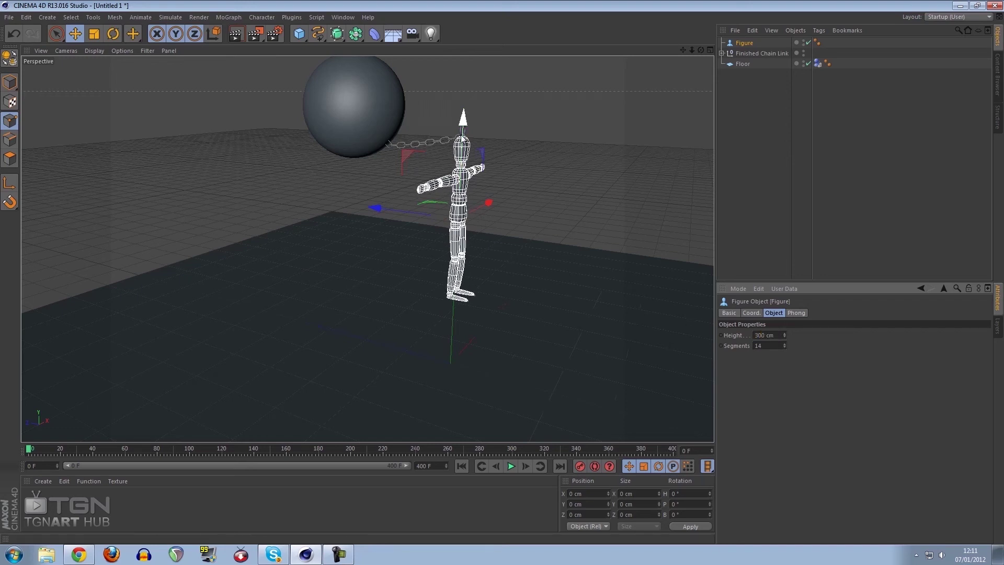
{"action": "left_click_drag", "start_coordinate": [462, 137], "coordinate": [466, 212]}
Give the Figure a Rigid Body tag with Trigger set to On Collision.
{"action": "right_click", "coordinate": [741, 48]}
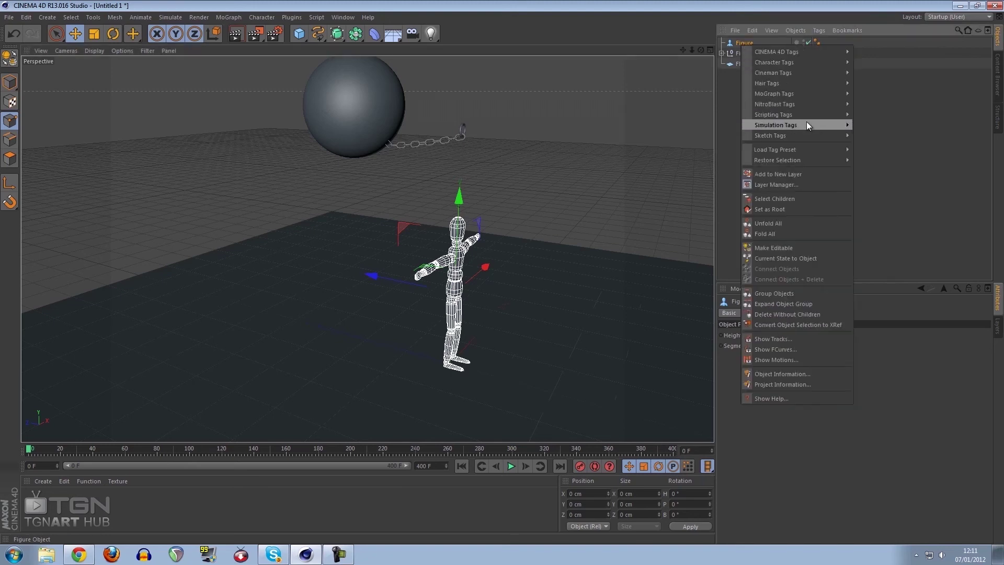
{"action": "mouse_move", "coordinate": [805, 126]}
{"action": "left_click", "coordinate": [872, 131]}
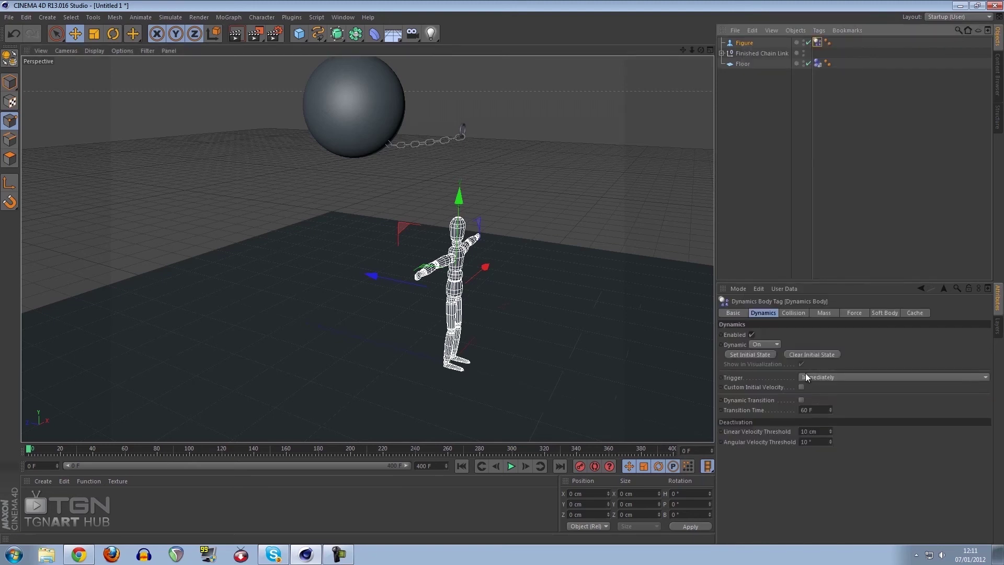
{"action": "left_click", "coordinate": [827, 378]}
{"action": "left_click", "coordinate": [821, 398]}
Check the Figure's feet on the floor in the front view, nudging its position slightly.
{"action": "left_click_drag", "start_coordinate": [453, 187], "coordinate": [569, 190], "text": "alt"}
{"action": "key", "text": "F5"}
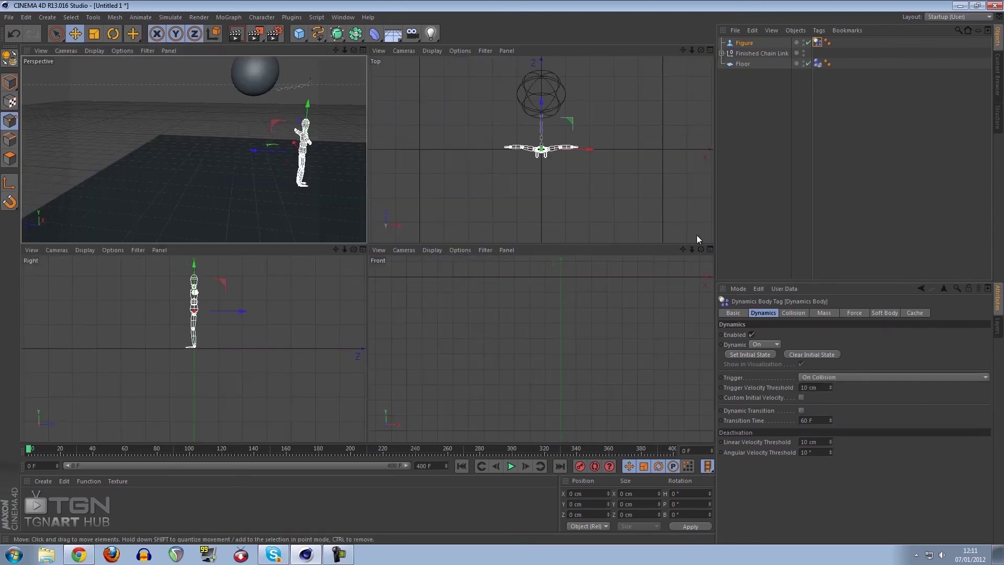
{"action": "middle_click", "coordinate": [561, 320]}
{"action": "right_click_drag", "start_coordinate": [562, 320], "coordinate": [500, 272], "text": "alt"}
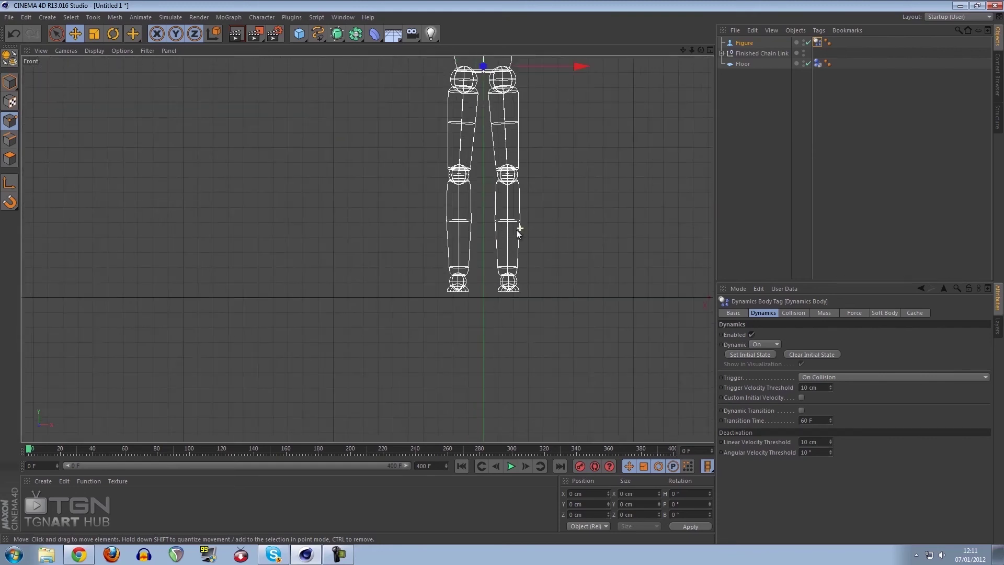
{"action": "middle_click_drag", "start_coordinate": [516, 230], "coordinate": [499, 255], "text": "alt"}
{"action": "left_click_drag", "start_coordinate": [472, 75], "coordinate": [470, 82]}
{"action": "scroll", "coordinate": [566, 109], "scroll_direction": "down", "scroll_amount": 3}
{"action": "middle_click_drag", "start_coordinate": [566, 109], "coordinate": [554, 237], "text": "alt"}
{"action": "scroll", "coordinate": [555, 215], "scroll_direction": "down", "scroll_amount": 5}
{"action": "middle_click_drag", "start_coordinate": [587, 146], "coordinate": [539, 186], "text": "alt"}
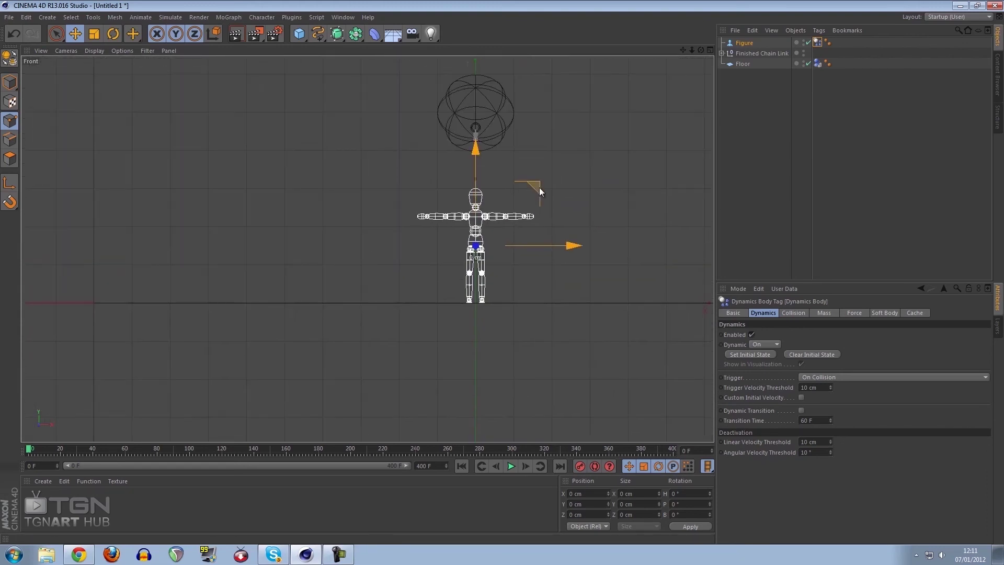
Maximize the Right view and frame the chain and ball.
{"action": "left_click", "coordinate": [711, 50]}
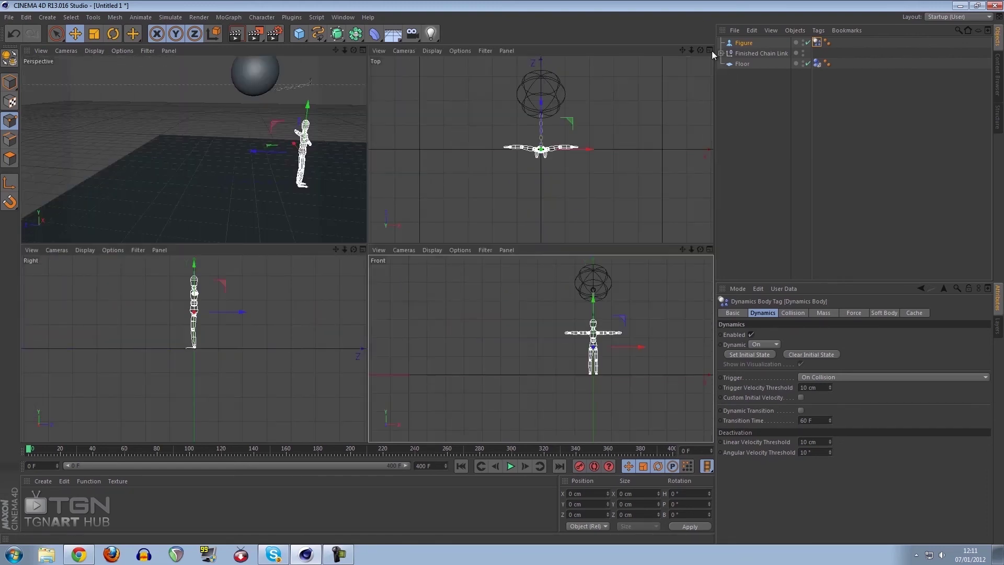
{"action": "left_click", "coordinate": [309, 326]}
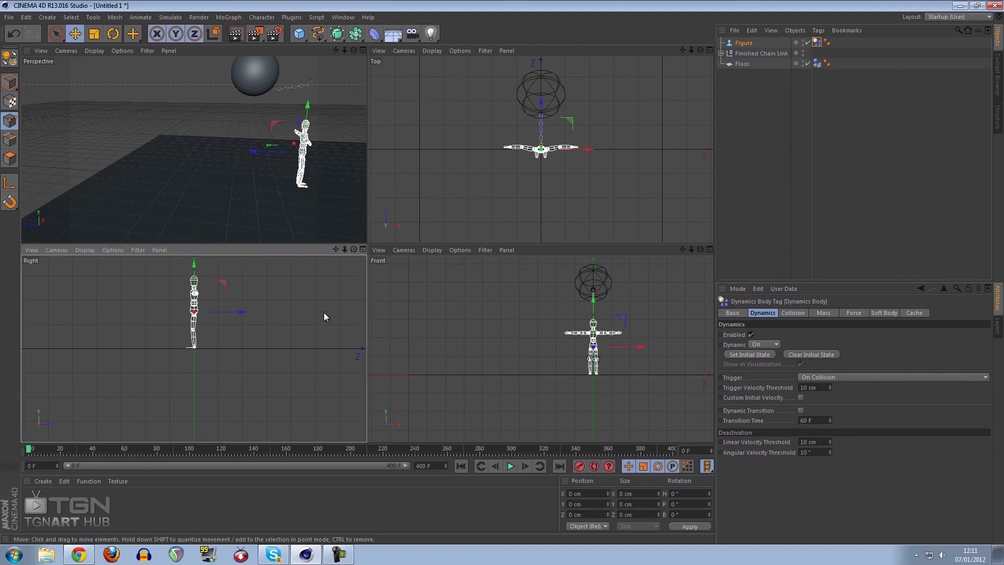
{"action": "left_click", "coordinate": [362, 249]}
{"action": "middle_click_drag", "start_coordinate": [474, 153], "coordinate": [479, 288], "text": "alt"}
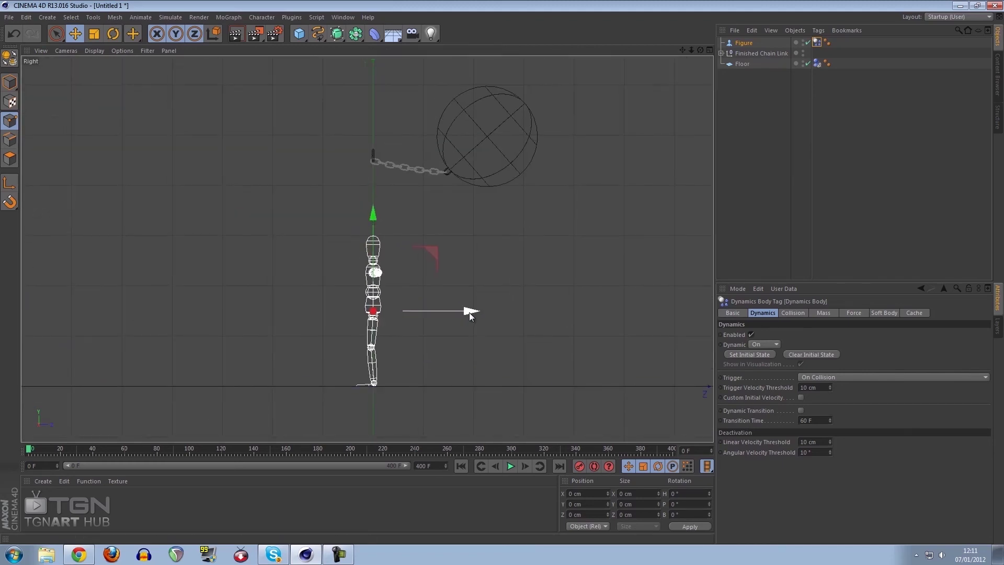
Move the Figure into the ball's swing path and tilt it about its pitch axis.
{"action": "left_click_drag", "start_coordinate": [469, 312], "coordinate": [400, 313]}
{"action": "key", "text": "r"}
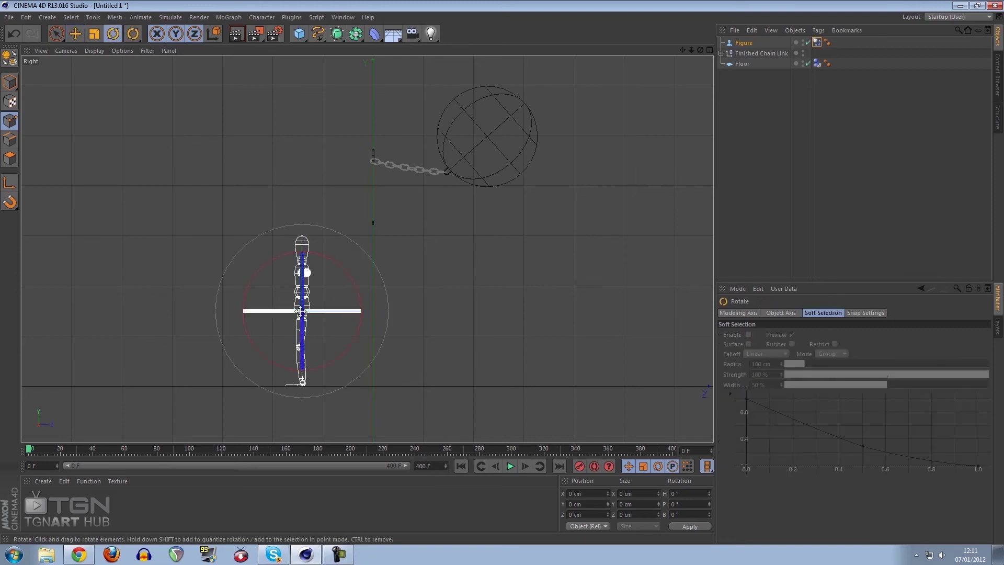
{"action": "left_click_drag", "start_coordinate": [285, 311], "coordinate": [515, 302]}
{"action": "left_click", "coordinate": [75, 34]}
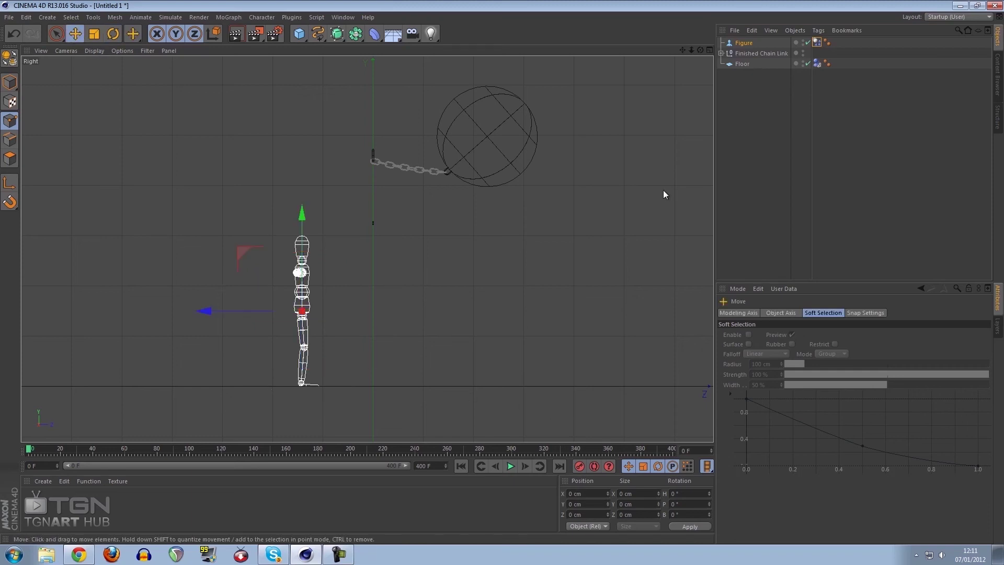
In the Perspective view, watch the ball knock the figure over, then stop and rewind.
{"action": "left_click", "coordinate": [709, 50]}
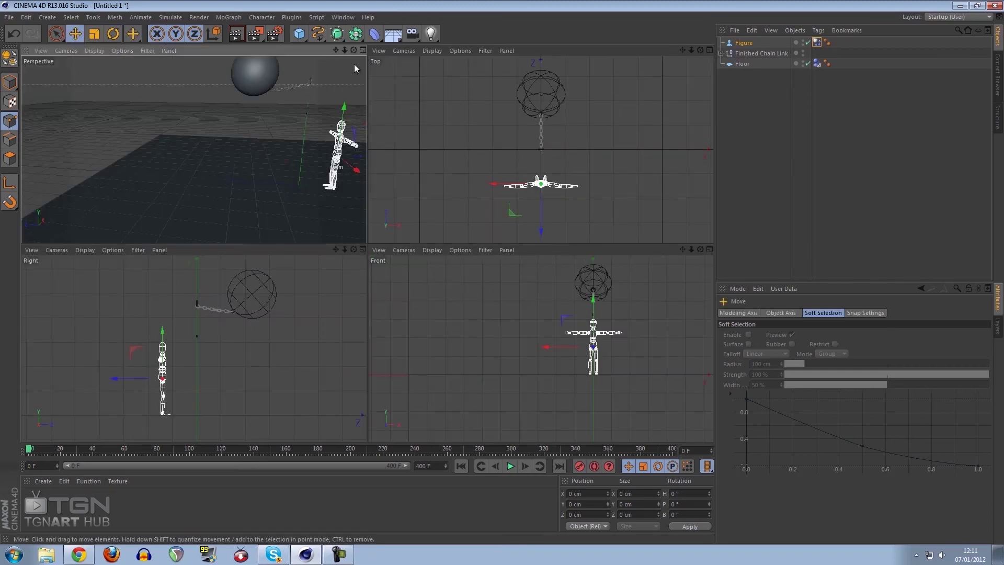
{"action": "left_click", "coordinate": [363, 50]}
{"action": "left_click_drag", "start_coordinate": [403, 86], "coordinate": [542, 459], "text": "alt"}
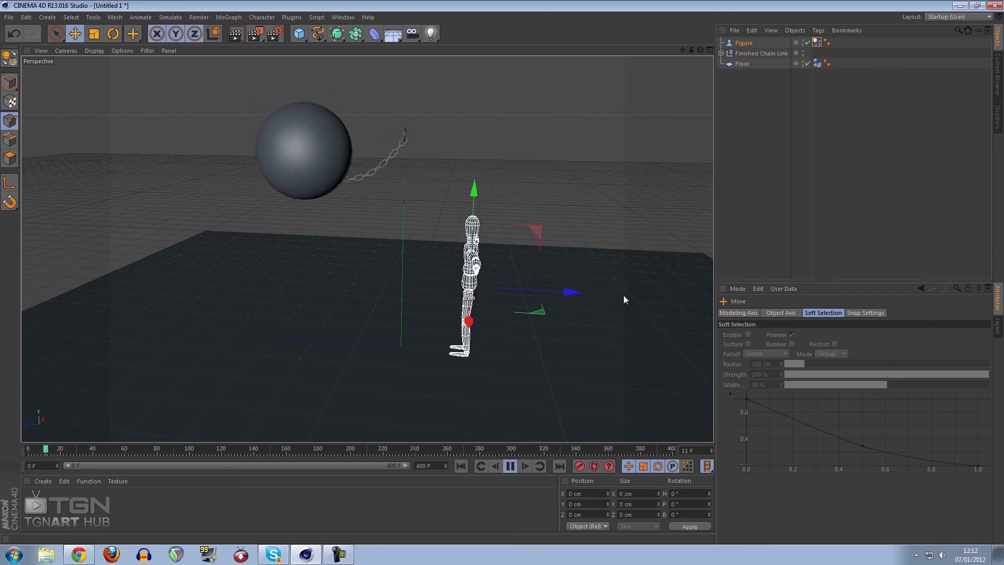
{"action": "left_click_drag", "start_coordinate": [493, 338], "coordinate": [537, 337], "text": "alt"}
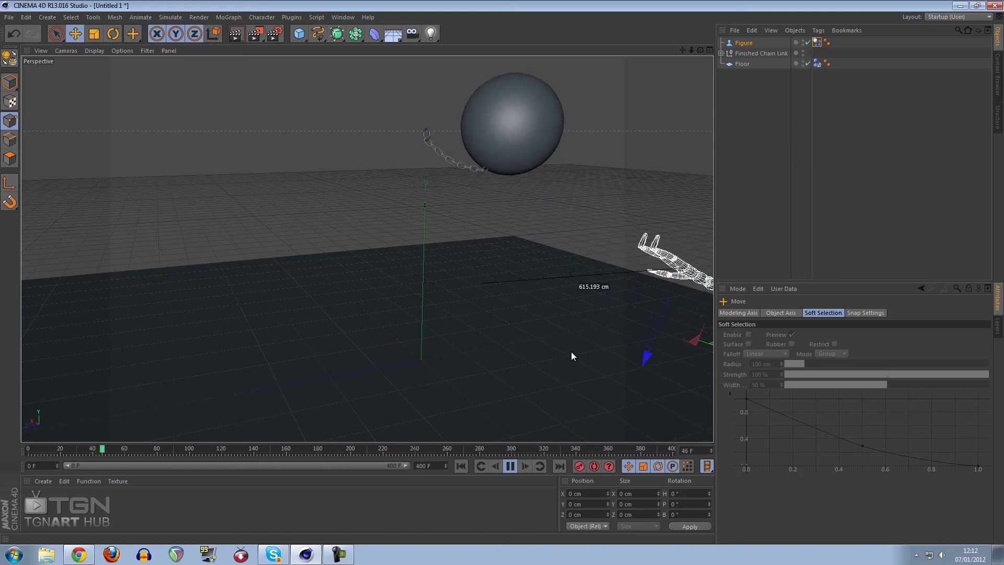
{"action": "left_click_drag", "start_coordinate": [571, 351], "coordinate": [403, 358], "text": "alt"}
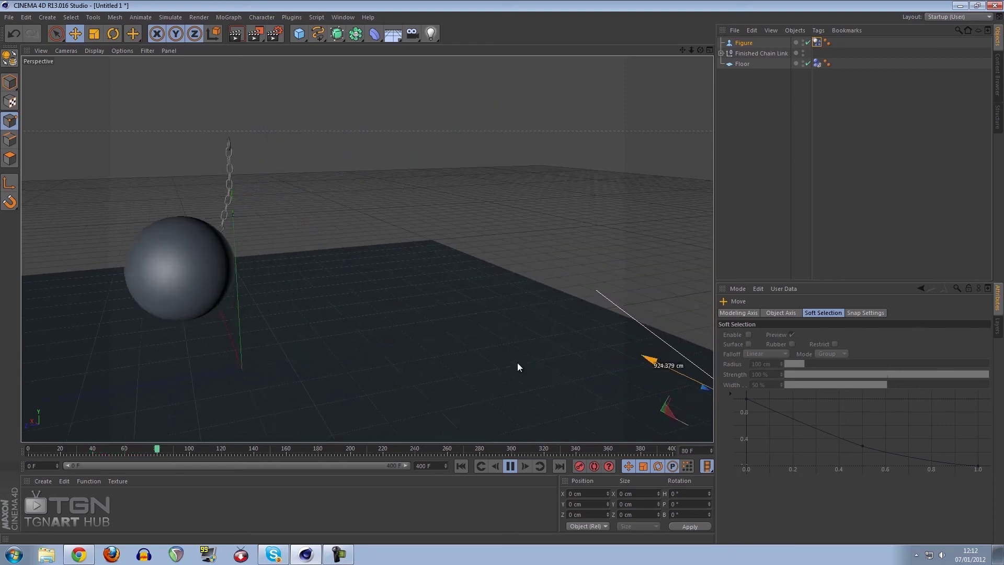
{"action": "left_click", "coordinate": [510, 465]}
{"action": "left_click", "coordinate": [461, 465]}
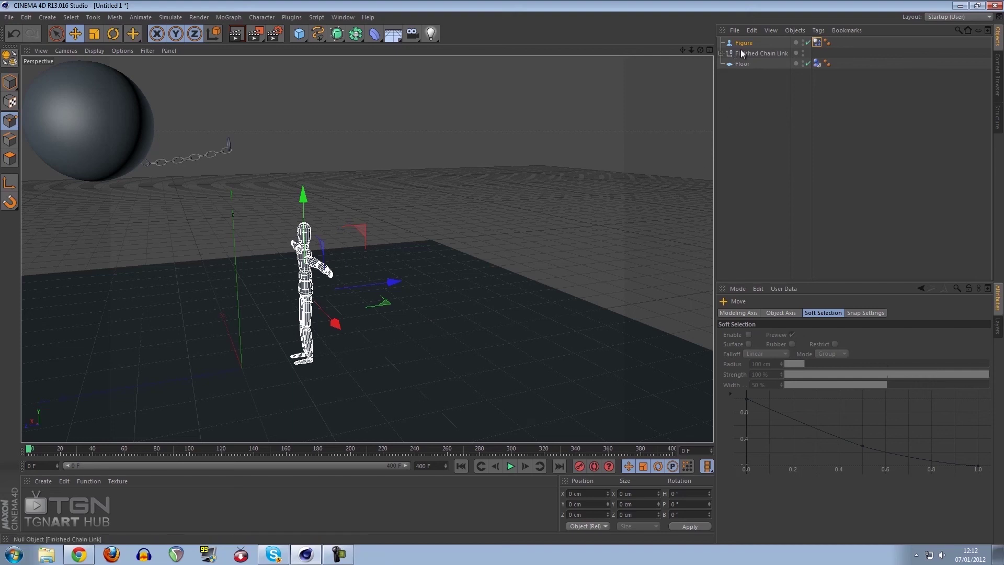
Duplicate the Figure twice as Figure.1 and Figure.2, space them along X, and play.
{"action": "left_click_drag", "start_coordinate": [743, 43], "coordinate": [738, 48]}
{"action": "left_click_drag", "start_coordinate": [385, 273], "coordinate": [411, 273]}
{"action": "left_click_drag", "start_coordinate": [745, 51], "coordinate": [745, 61]}
{"action": "left_click_drag", "start_coordinate": [411, 281], "coordinate": [443, 278]}
{"action": "left_click", "coordinate": [511, 466]}
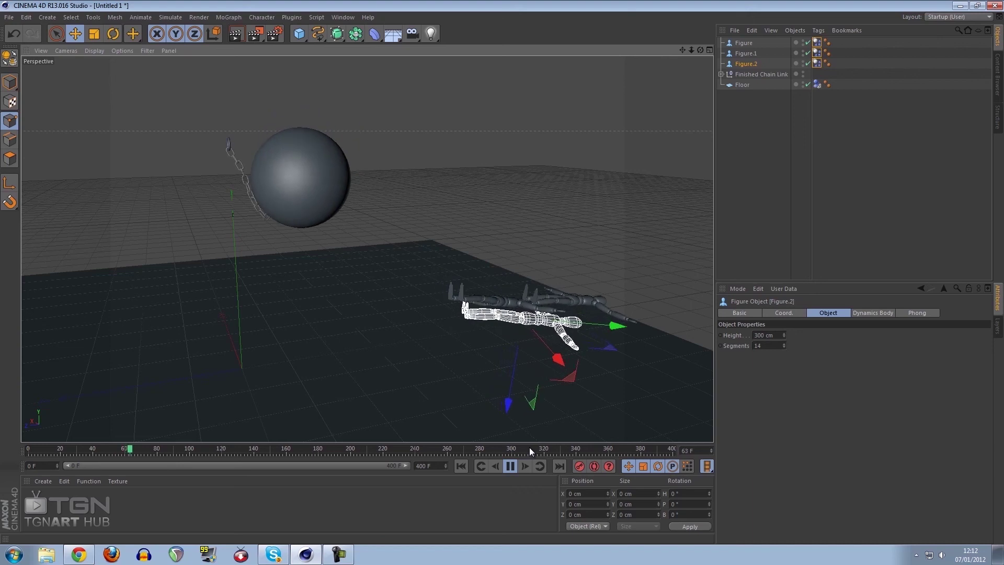
Set Individual Elements to All on the three figures' Dynamics Body tags and replay the impact.
{"action": "left_click", "coordinate": [509, 467]}
{"action": "left_click", "coordinate": [462, 466]}
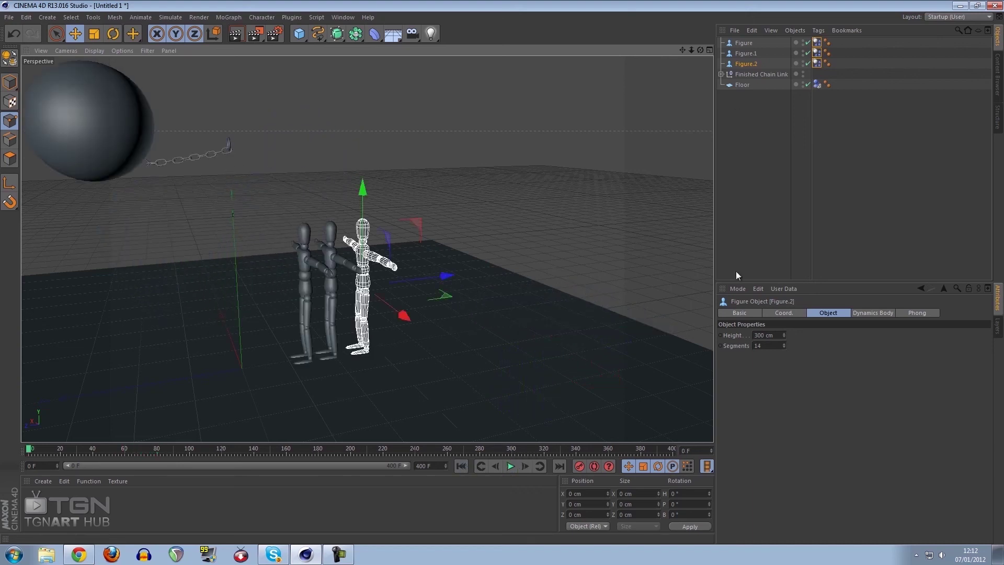
{"action": "left_click", "coordinate": [817, 64]}
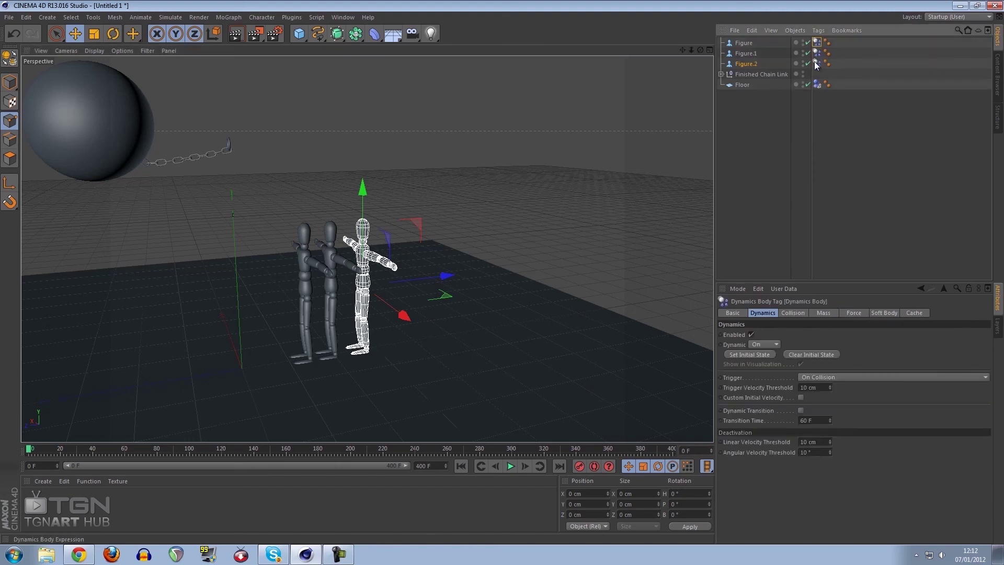
{"action": "left_click", "coordinate": [794, 313]}
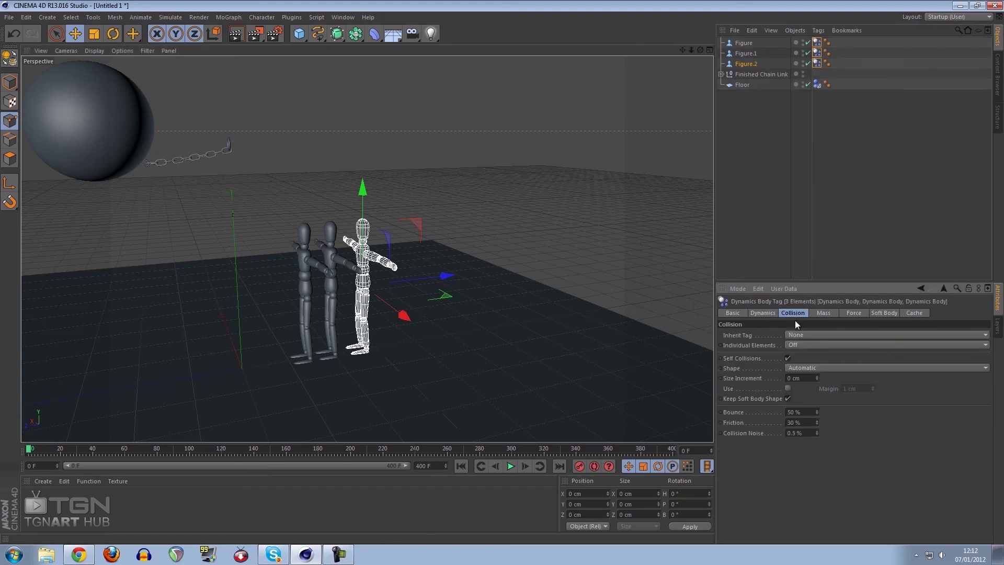
{"action": "left_click", "coordinate": [796, 344]}
{"action": "left_click", "coordinate": [808, 385]}
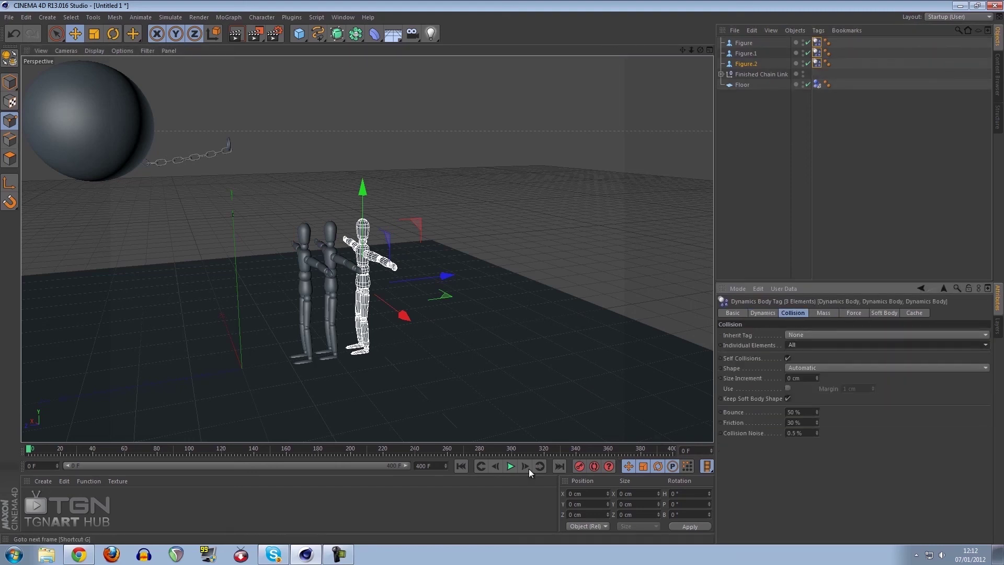
{"action": "left_click", "coordinate": [511, 466]}
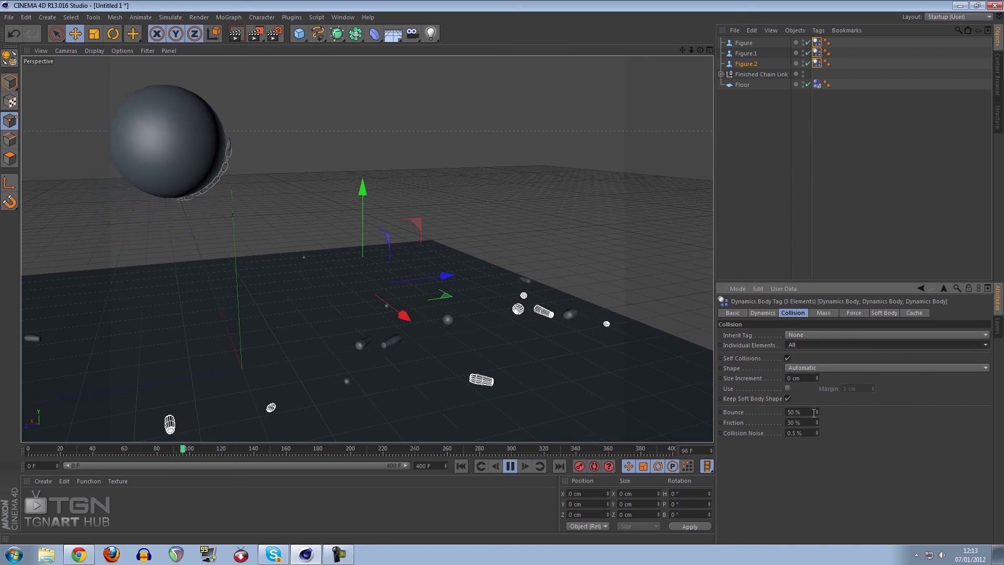
{"action": "left_click", "coordinate": [511, 466]}
{"action": "left_click", "coordinate": [746, 201]}
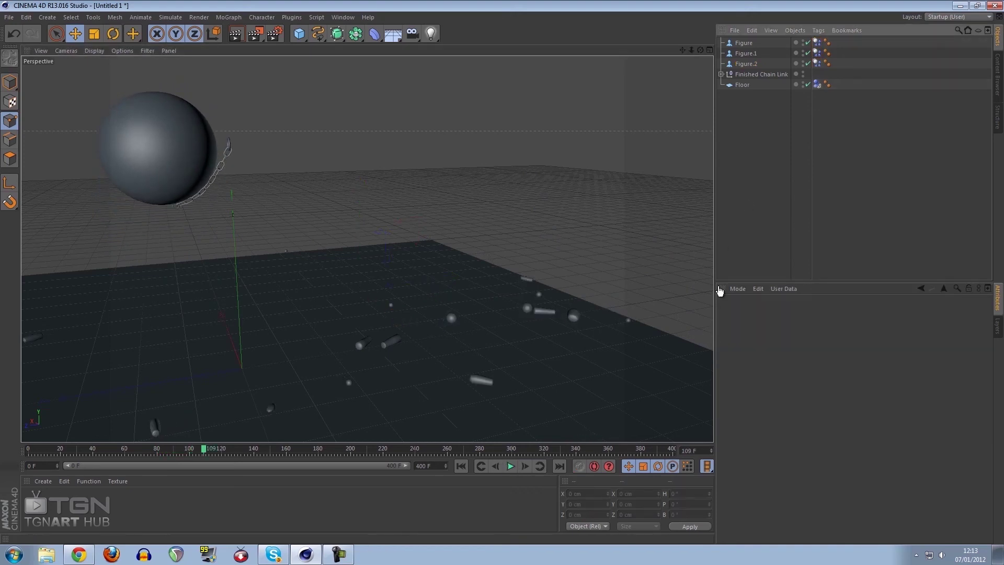